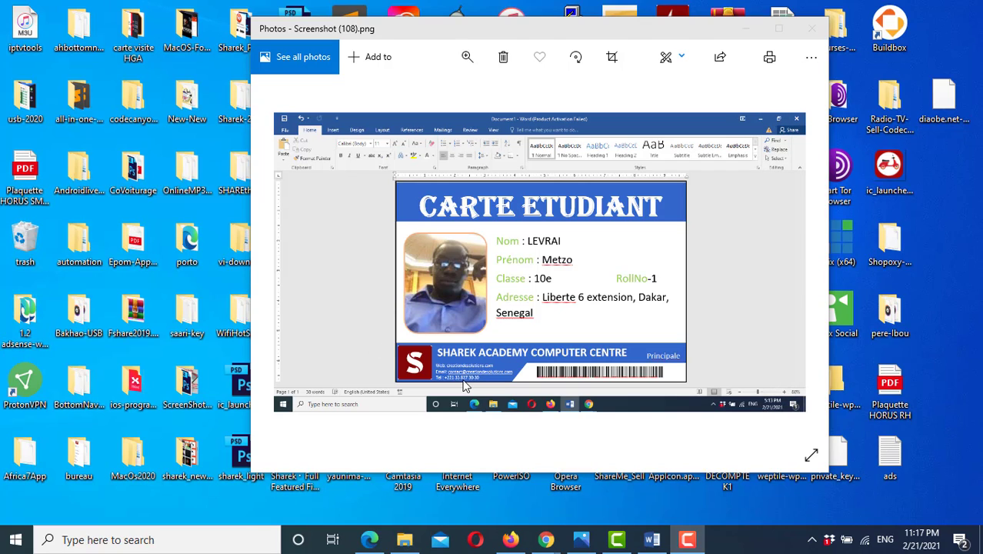
# Step: Switch to Word and create a new blank document
pyautogui.click(651, 540)
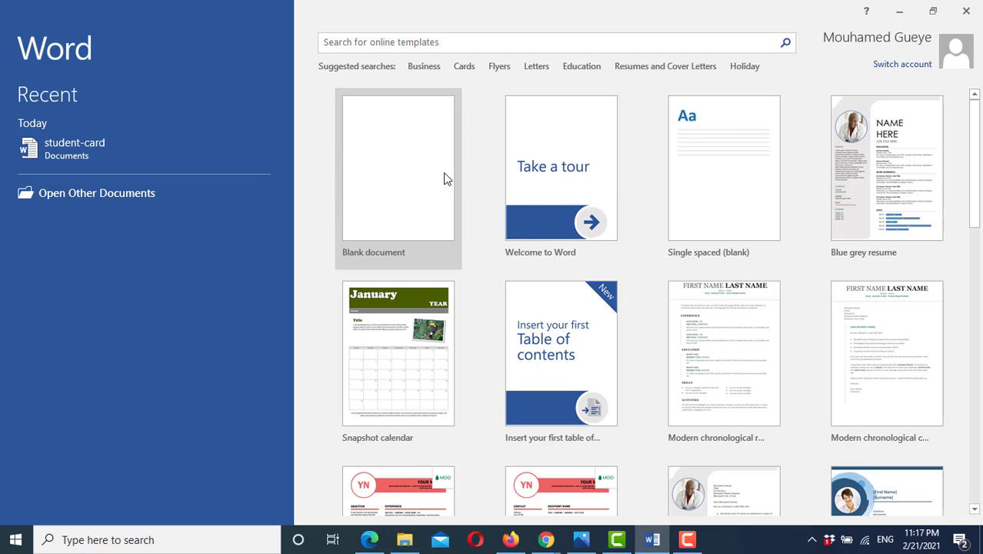
pyautogui.click(380, 151)
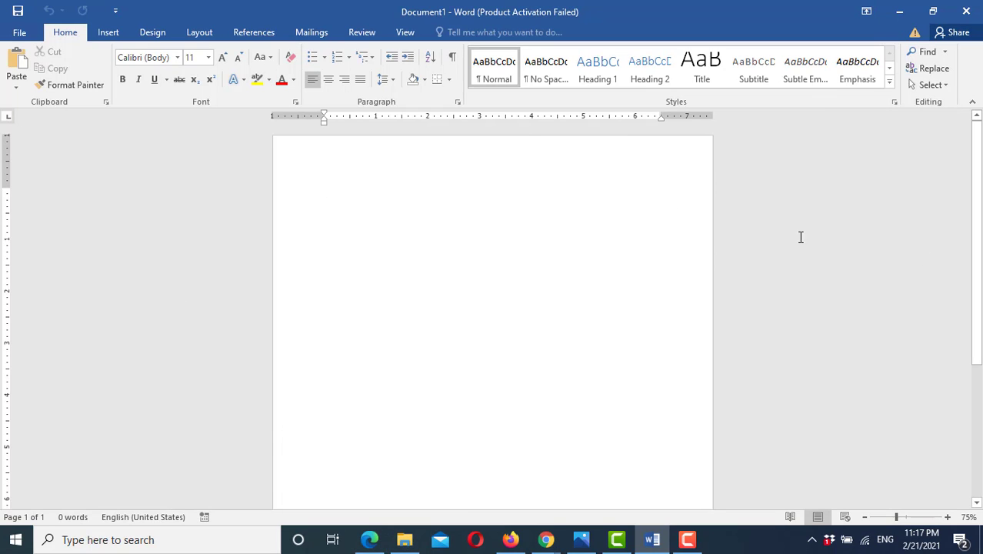
pyautogui.moveTo(980, 260)
pyautogui.mouseDown()
pyautogui.moveTo(978, 410)
pyautogui.moveTo(982, 261)
pyautogui.mouseUp()
# Step: Set a custom paper size of 9.75" wide by 6.75" high for the whole document
pyautogui.click(201, 35)
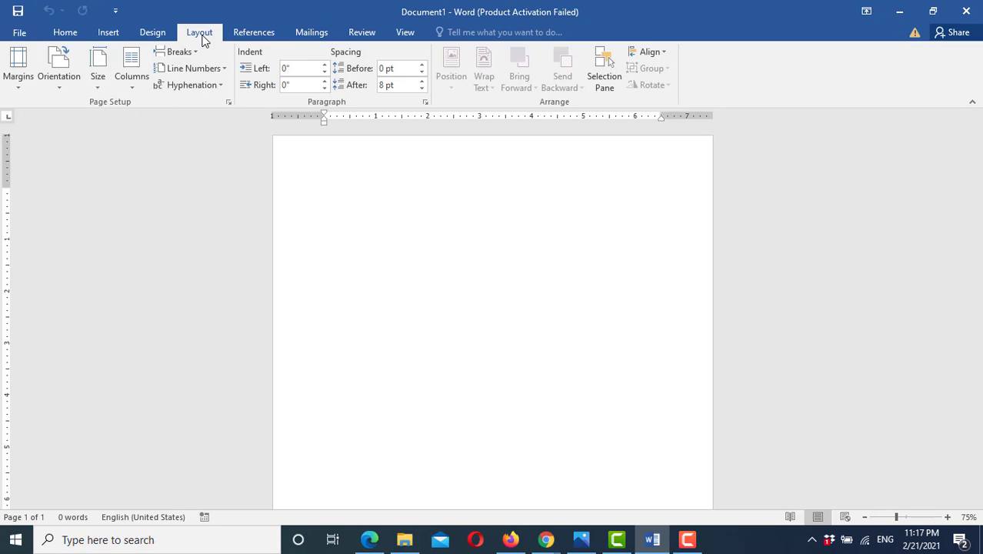
pyautogui.click(98, 68)
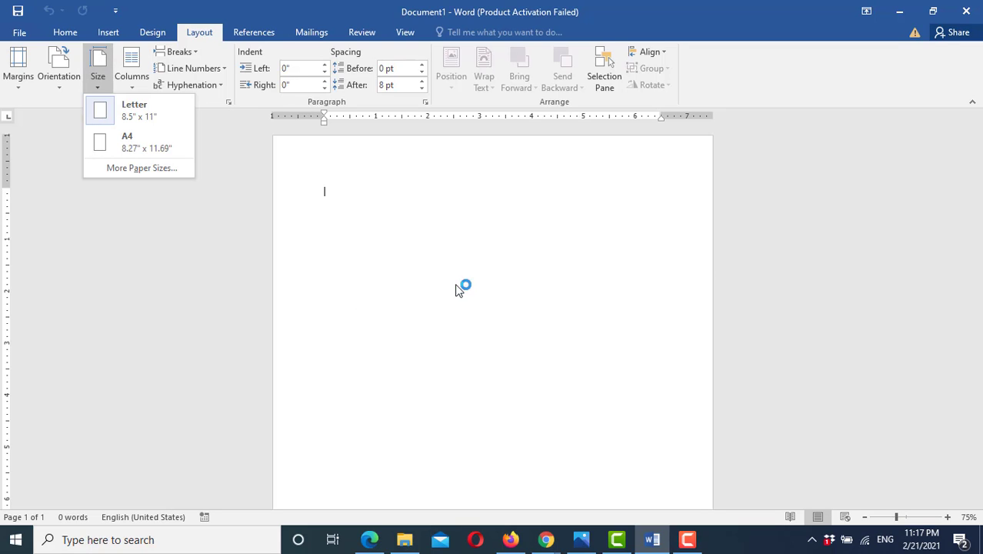
pyautogui.click(144, 169)
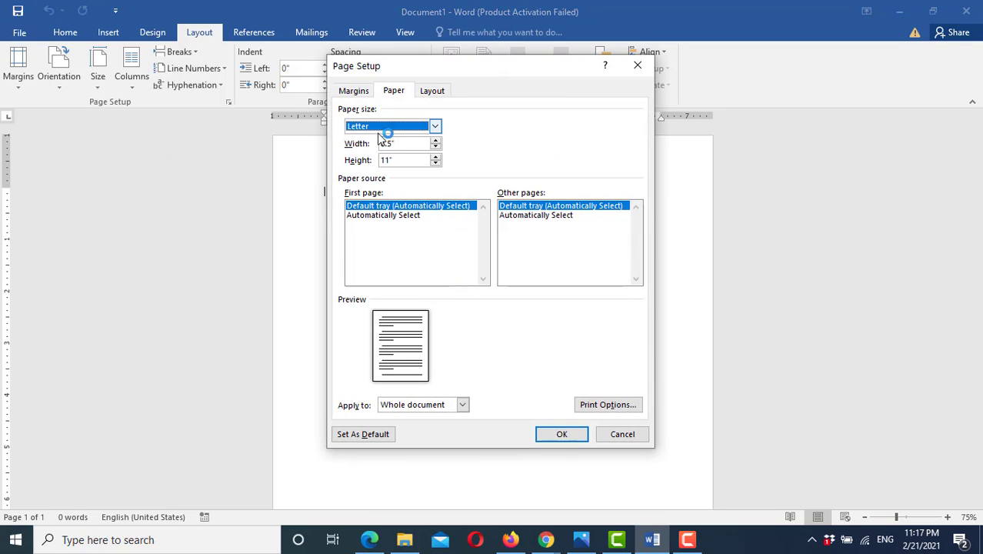
pyautogui.click(384, 143)
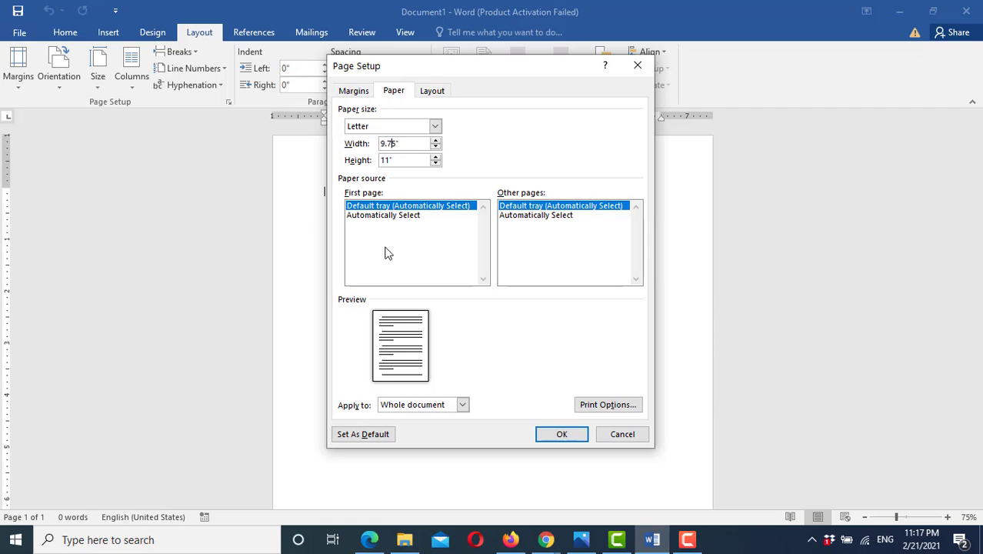
pyautogui.click(389, 160)
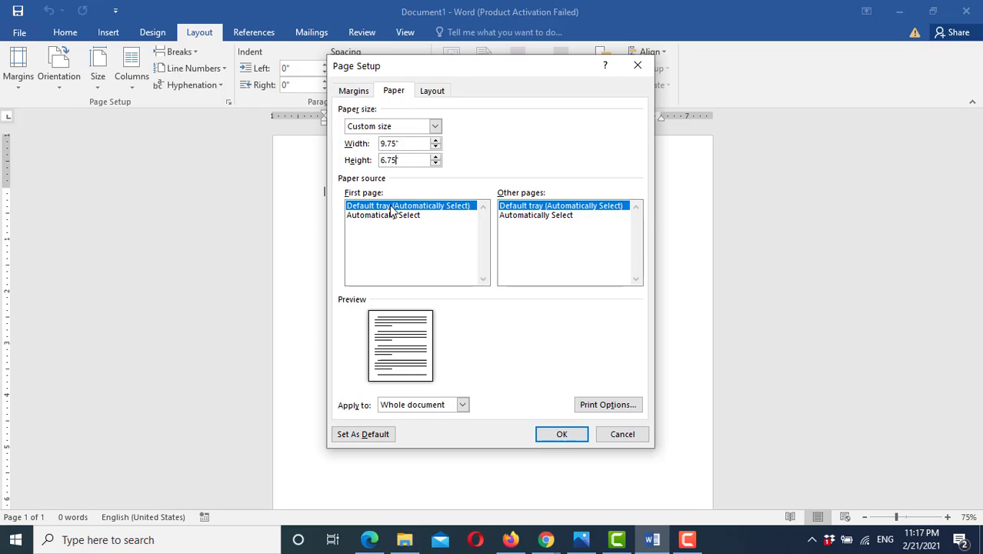
pyautogui.click(562, 433)
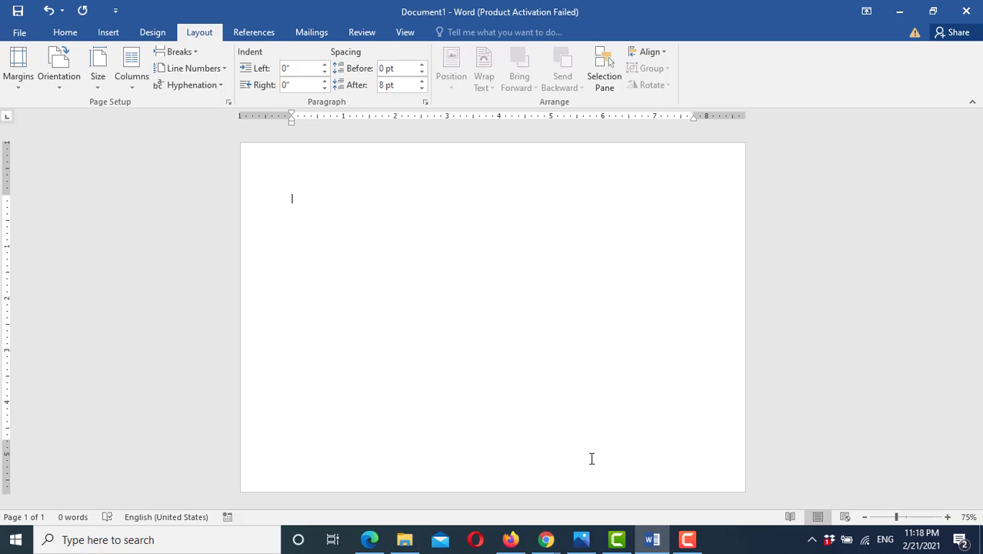
# Step: Check the sample card image, and apply a 3 pt solid box border to the pages of the whole document
pyautogui.click(581, 539)
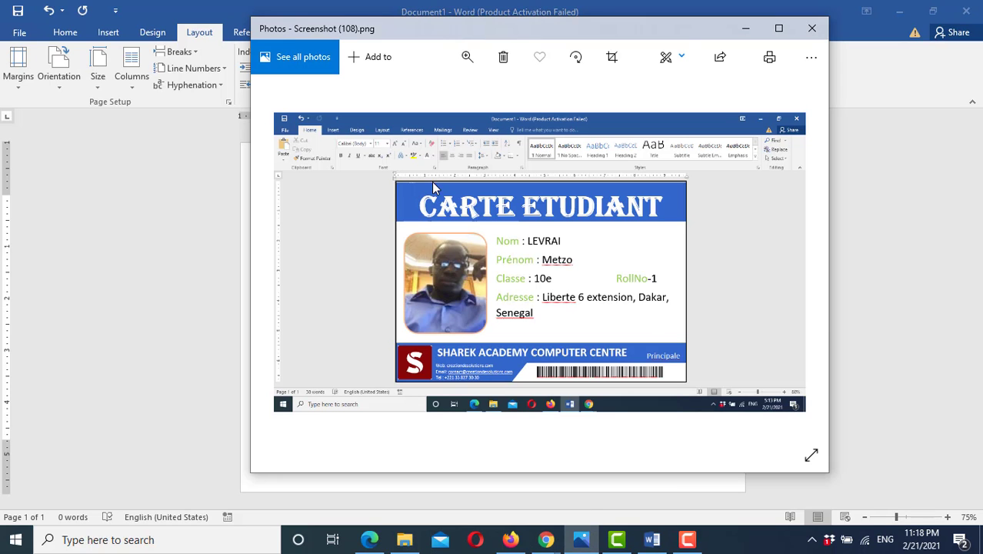
pyautogui.click(752, 29)
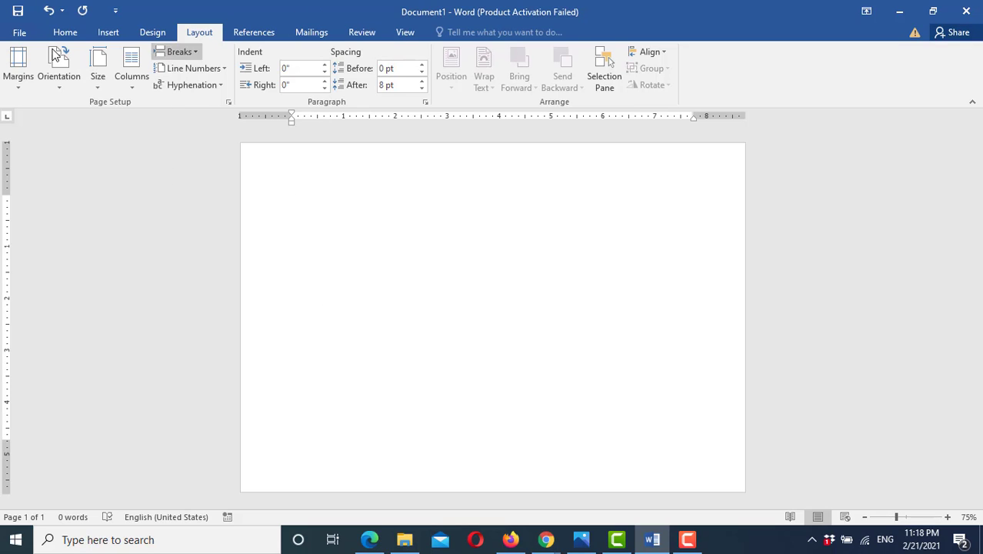
pyautogui.click(153, 34)
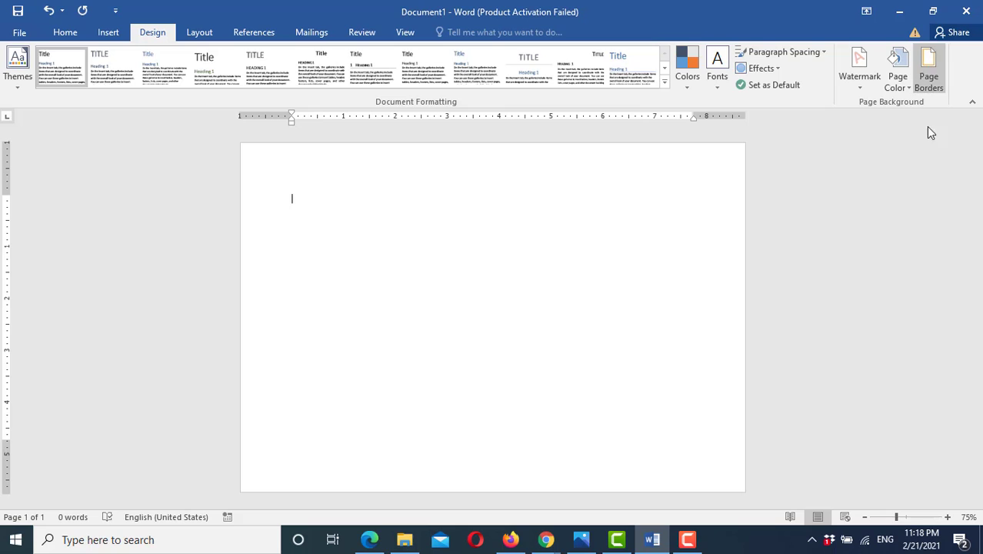
pyautogui.click(930, 77)
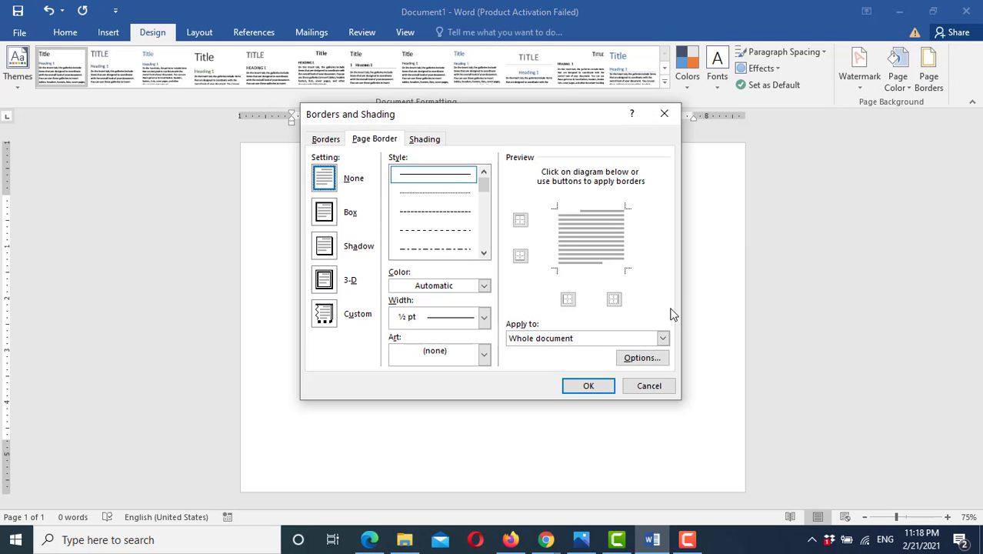
pyautogui.click(323, 217)
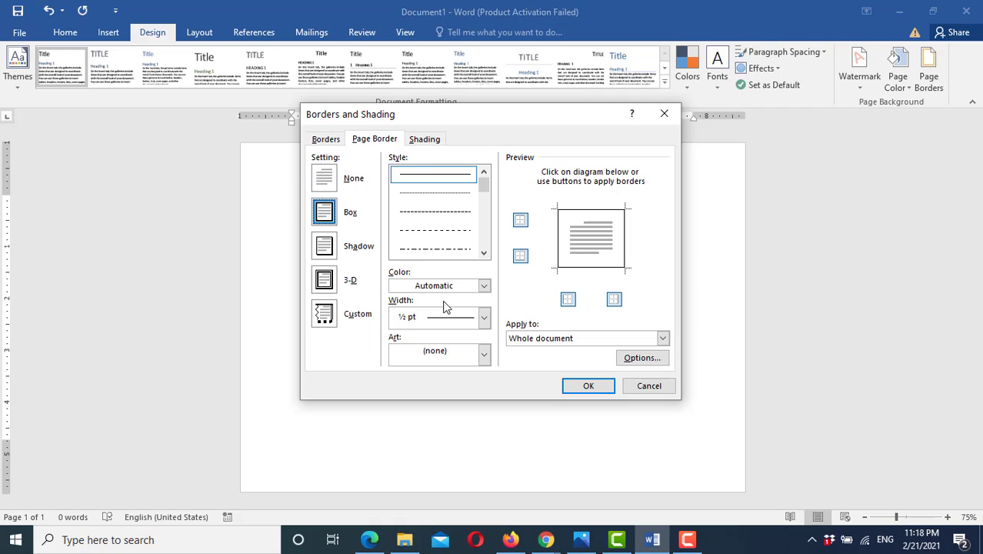
pyautogui.click(484, 318)
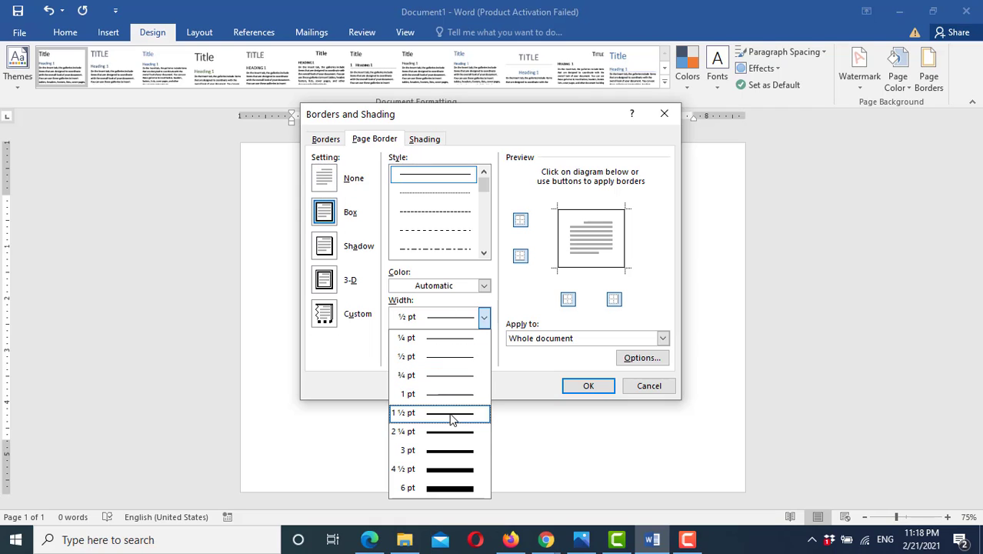
pyautogui.click(462, 451)
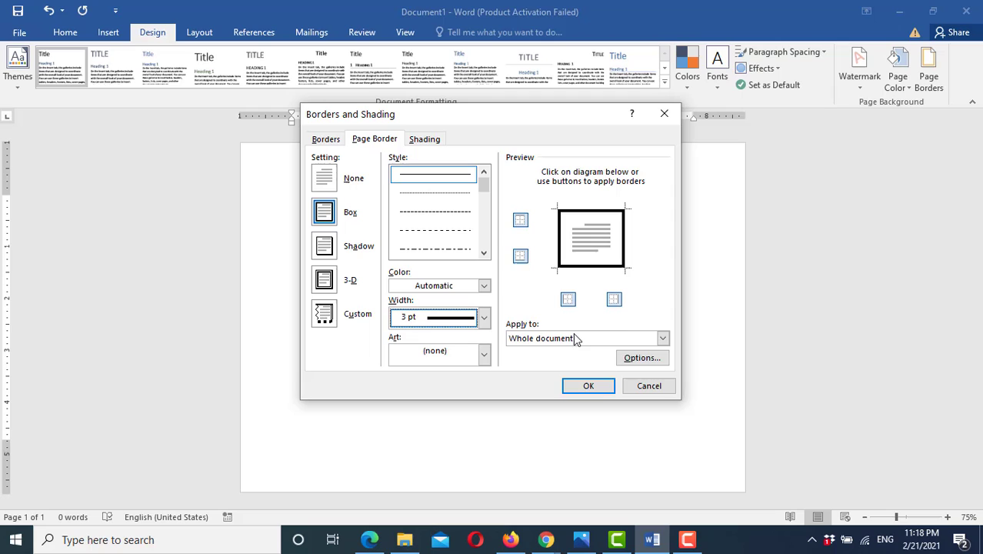
pyautogui.click(587, 384)
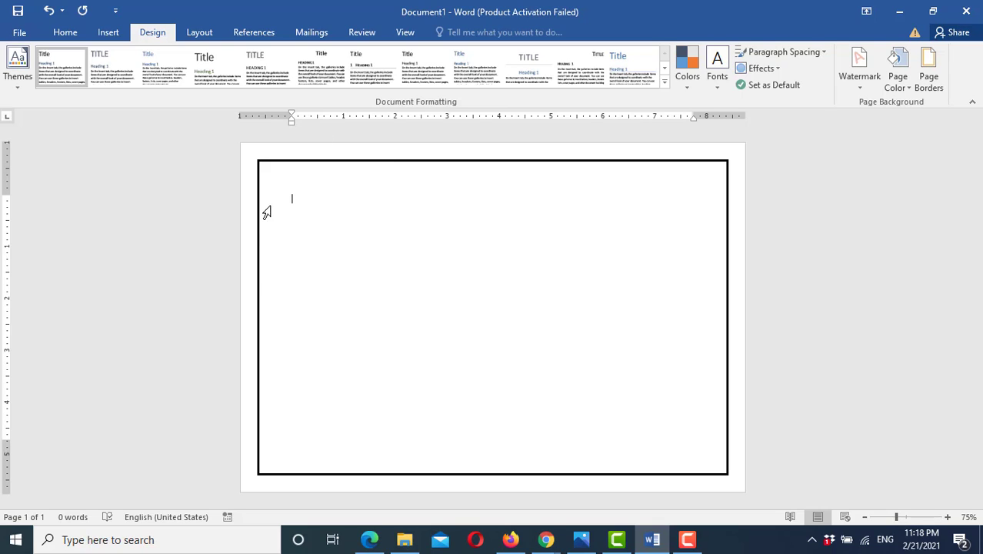
# Step: Set the page border's top, bottom, left and right margins to 1 pt from the edge of the page
pyautogui.click(934, 66)
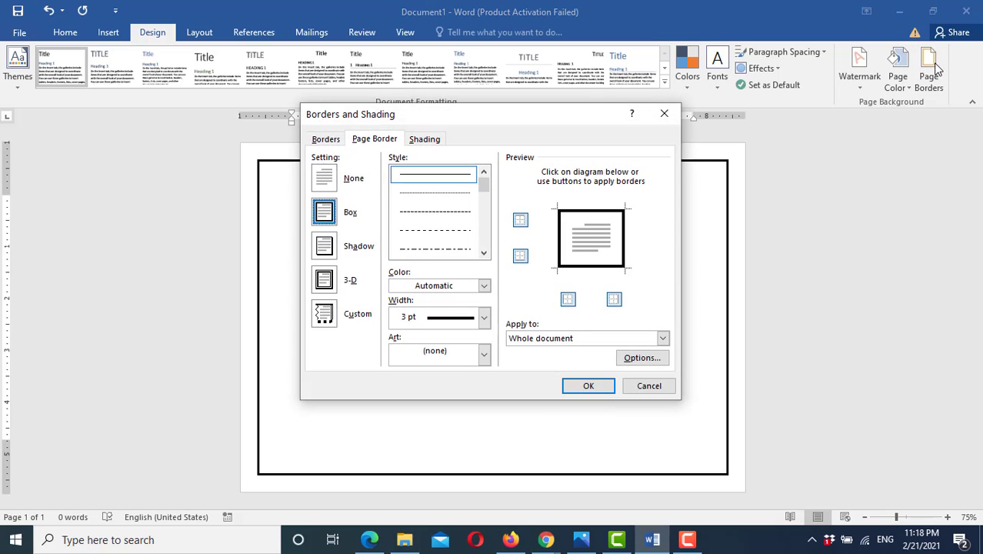
pyautogui.click(654, 360)
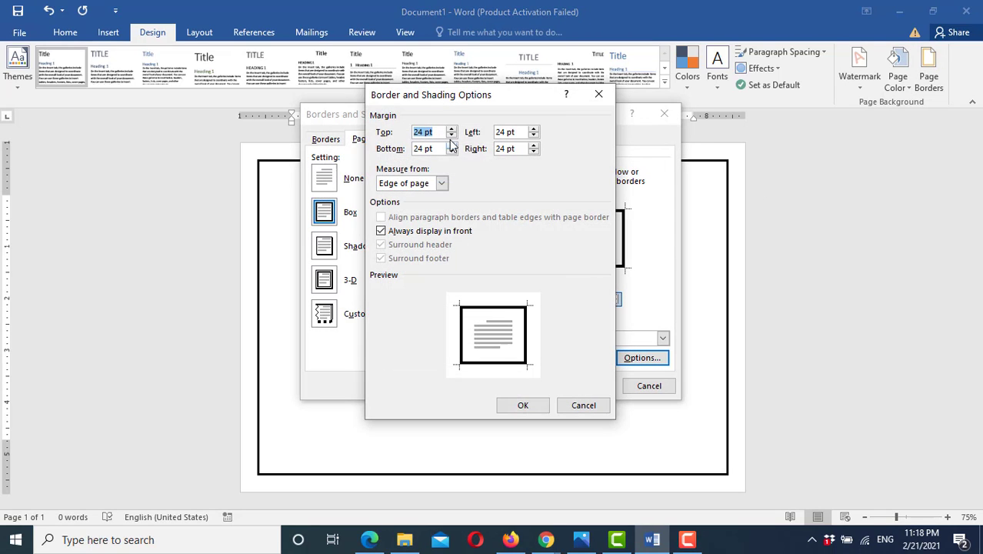
pyautogui.click(422, 132)
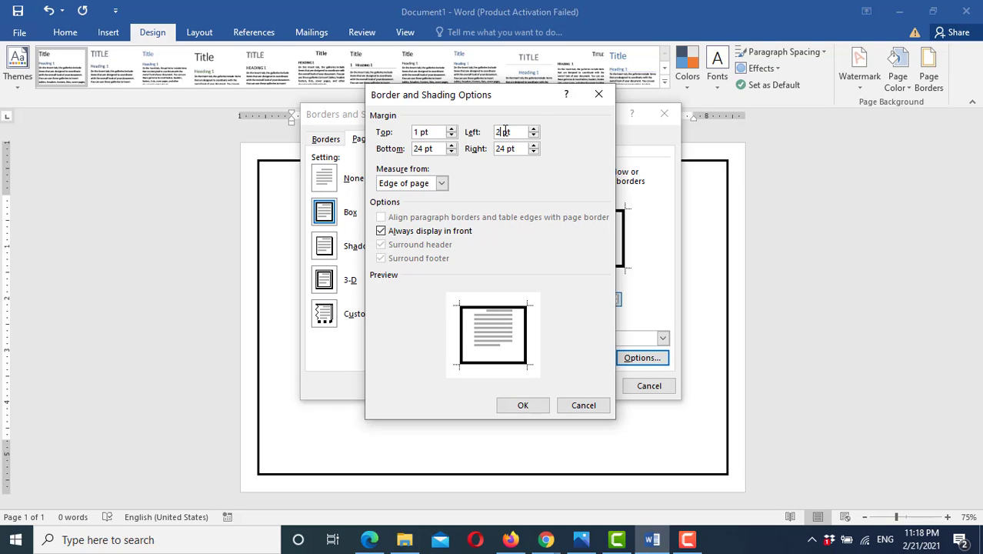
pyautogui.click(422, 149)
pyautogui.click(506, 148)
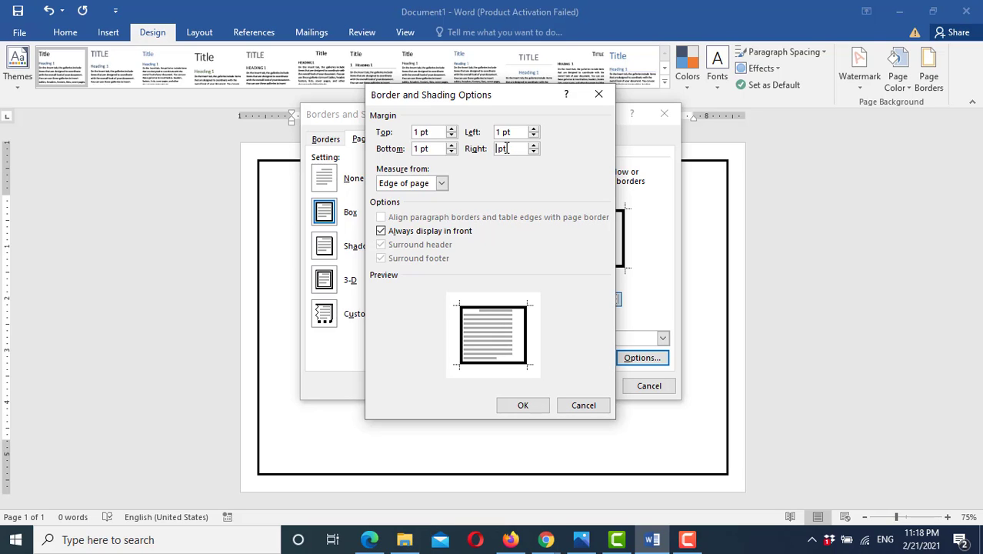
pyautogui.click(524, 406)
pyautogui.click(589, 384)
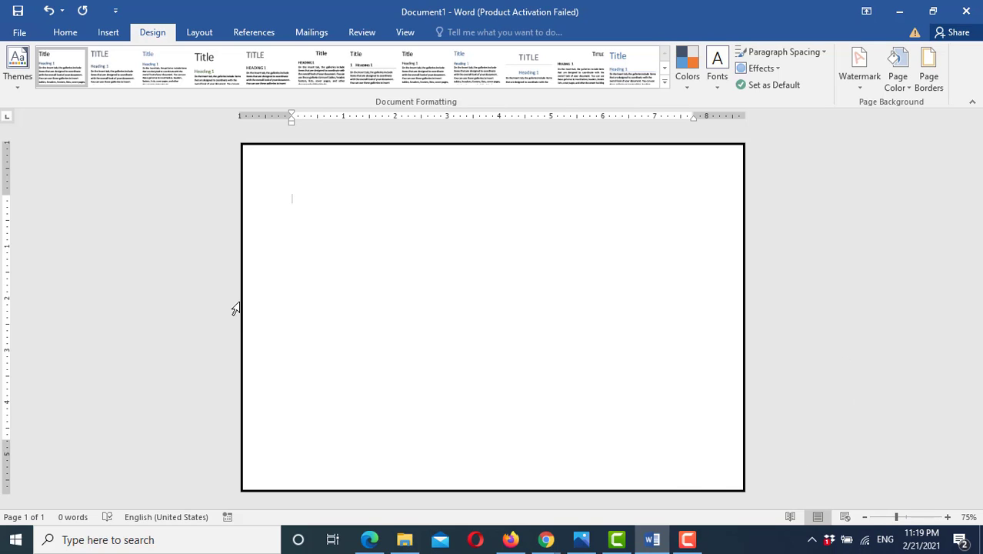
# Step: Following the sample card, draw a header rectangle across the top of the page, about 9.67" wide and 1.38" high
pyautogui.click(583, 542)
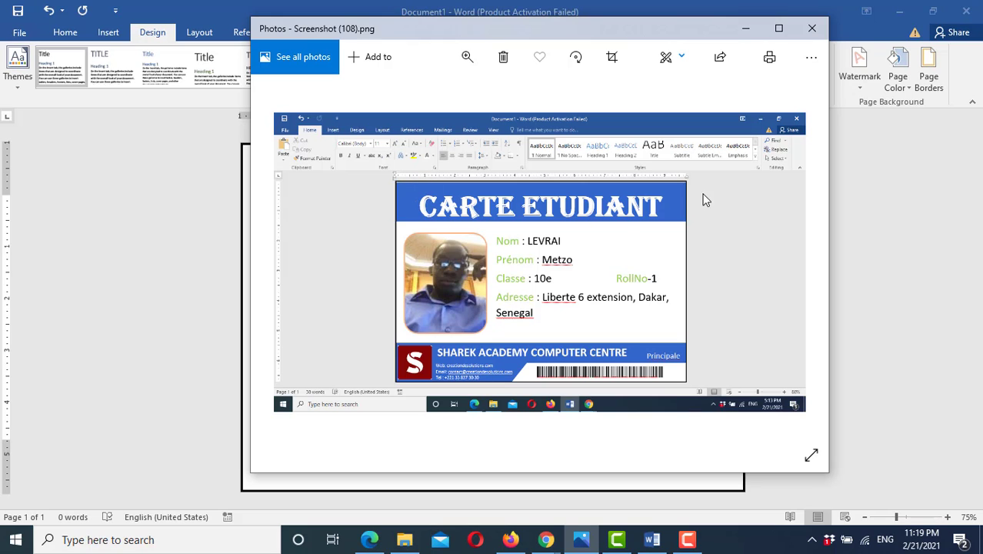
pyautogui.click(745, 28)
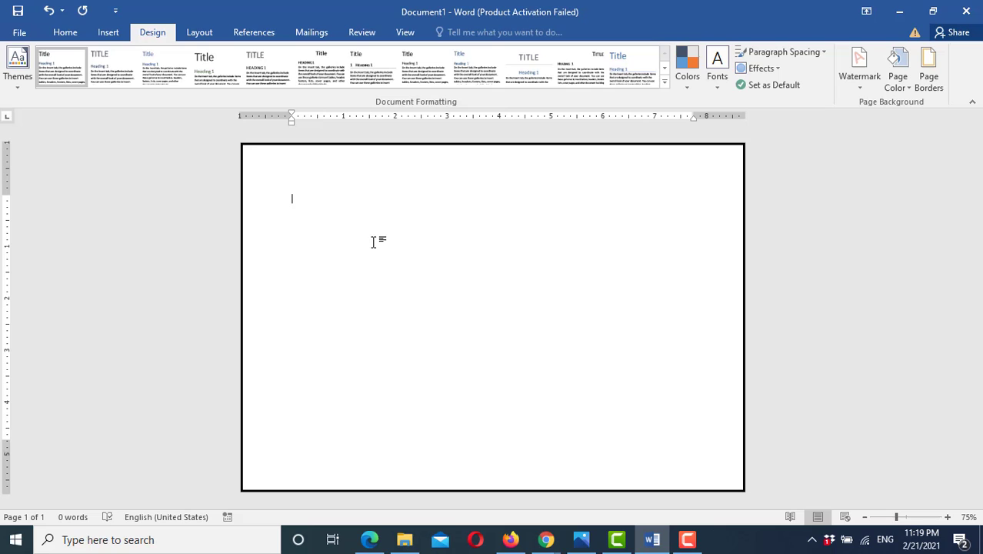
pyautogui.click(104, 35)
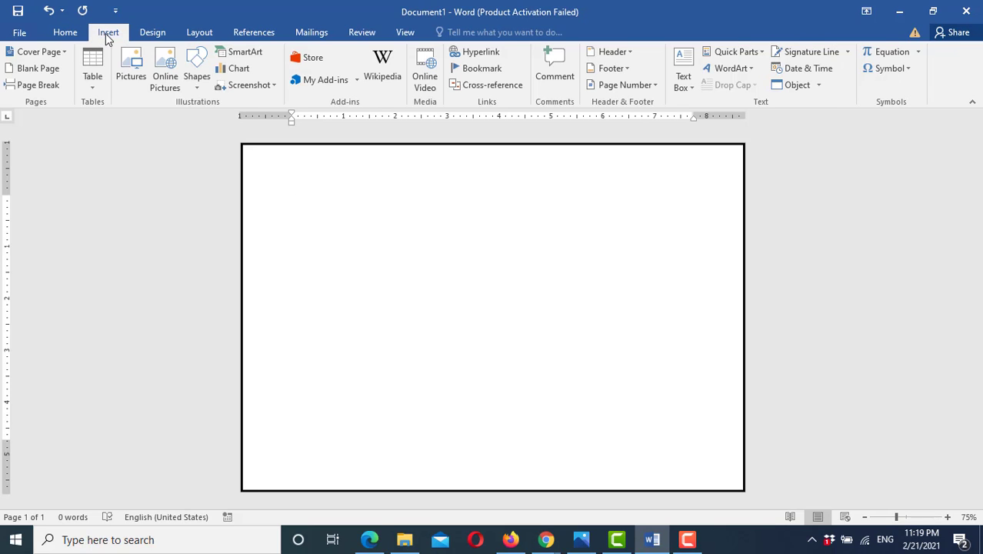
pyautogui.click(194, 81)
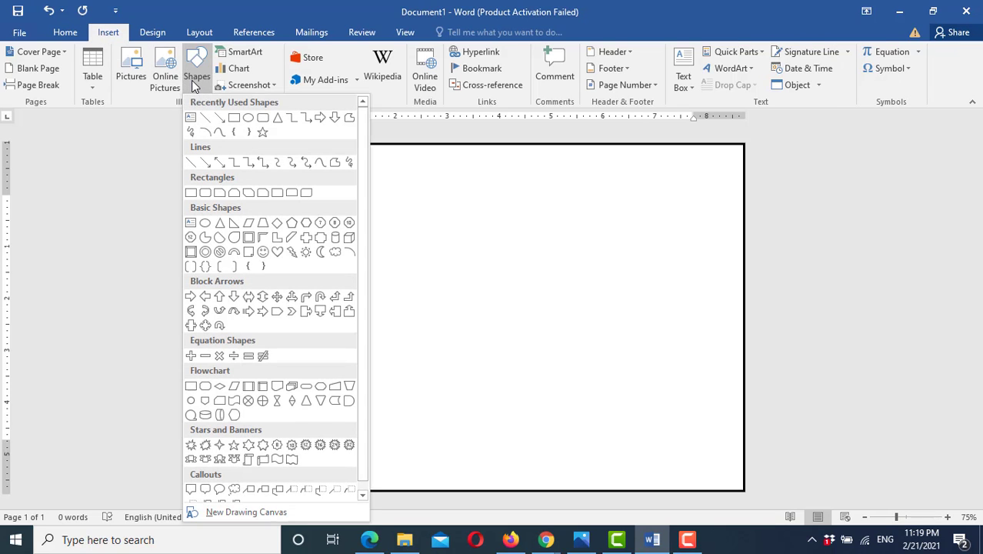
pyautogui.click(235, 120)
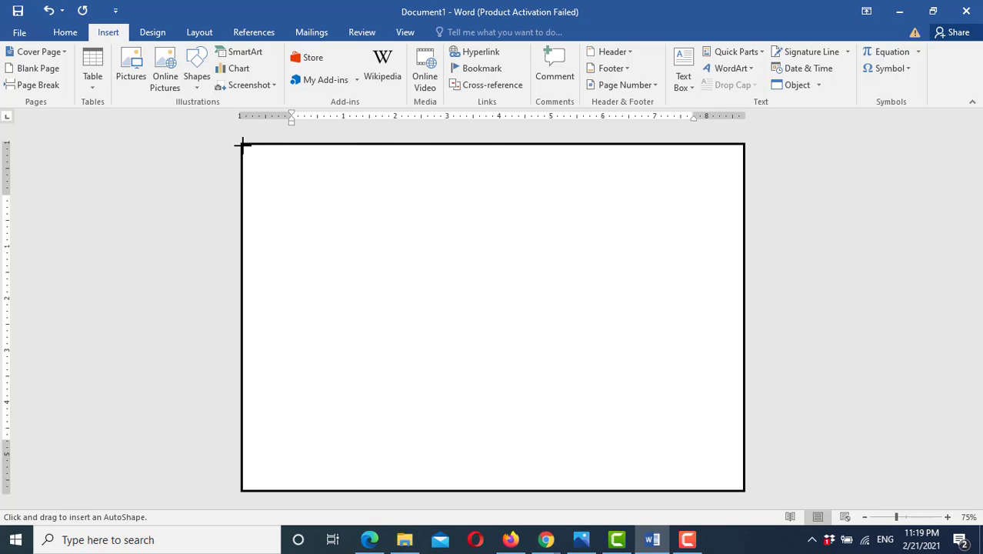
pyautogui.moveTo(243, 145)
pyautogui.mouseDown()
pyautogui.moveTo(277, 237)
pyautogui.moveTo(742, 211)
pyautogui.mouseUp()
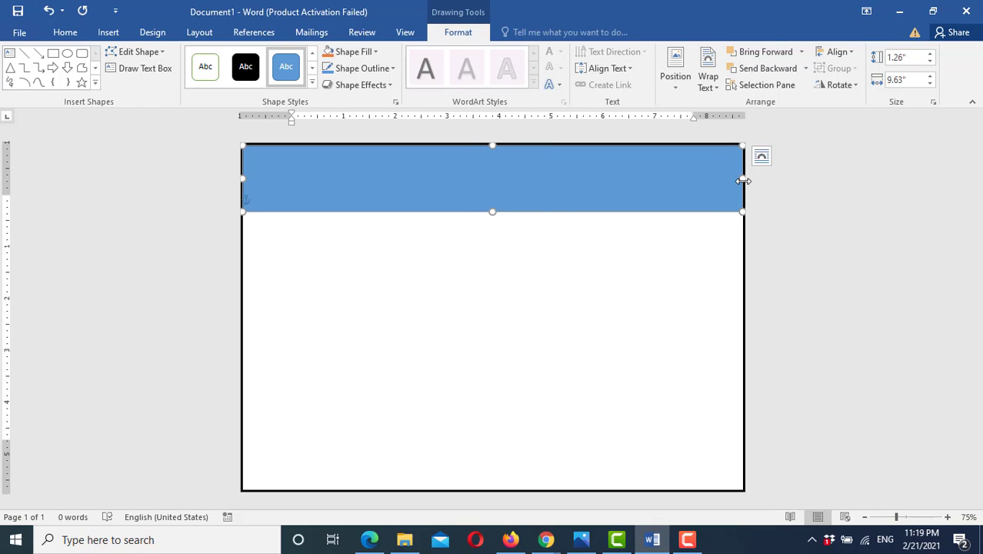
pyautogui.moveTo(743, 181)
pyautogui.mouseDown()
pyautogui.moveTo(713, 177)
pyautogui.moveTo(744, 181)
pyautogui.mouseUp()
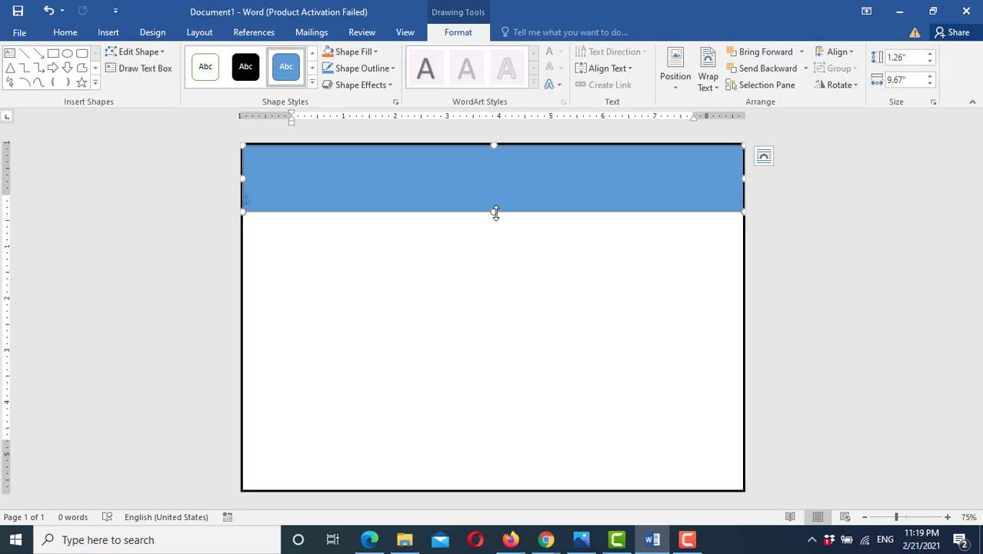
pyautogui.moveTo(496, 214); pyautogui.dragTo(494, 218)
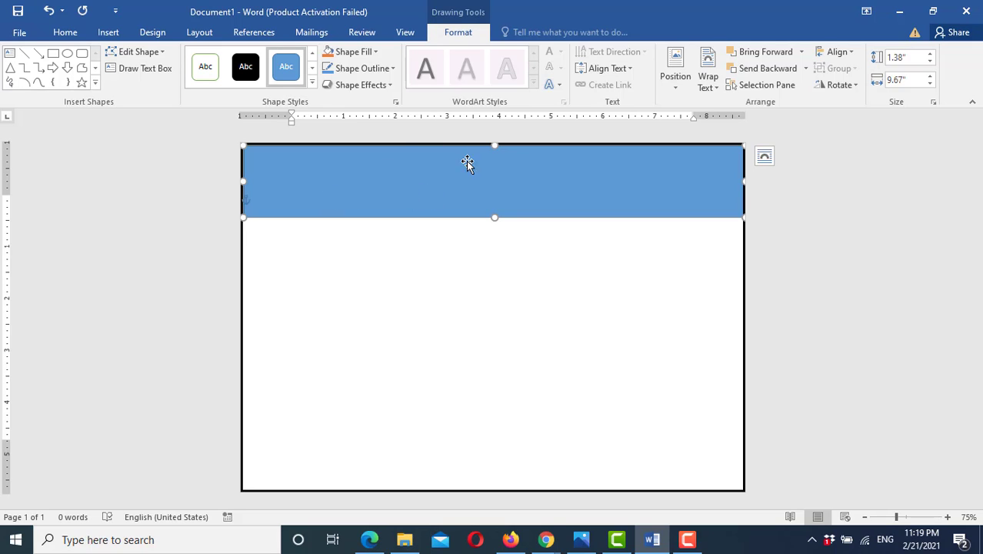
# Step: Fill the header rectangle with the standard blue color
pyautogui.click(392, 70)
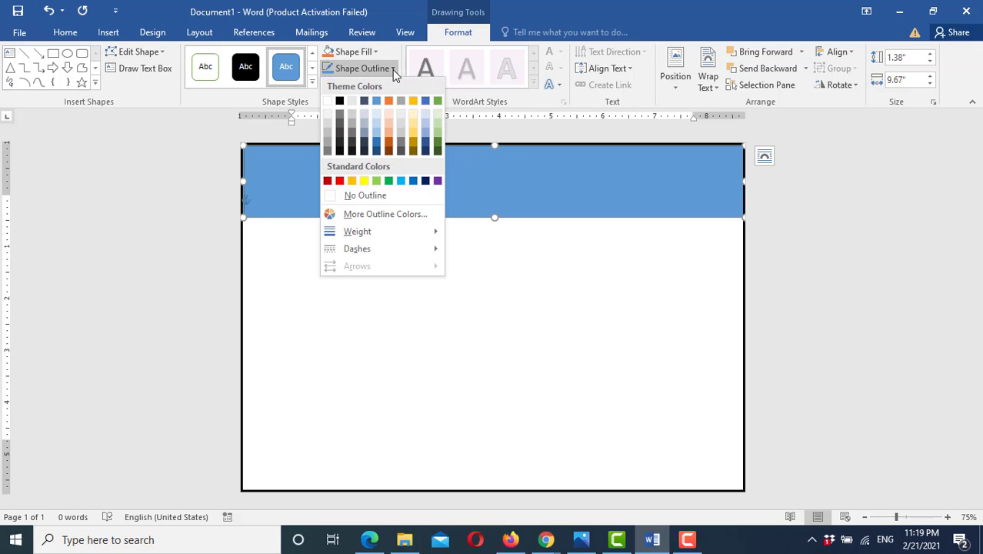
pyautogui.click(375, 51)
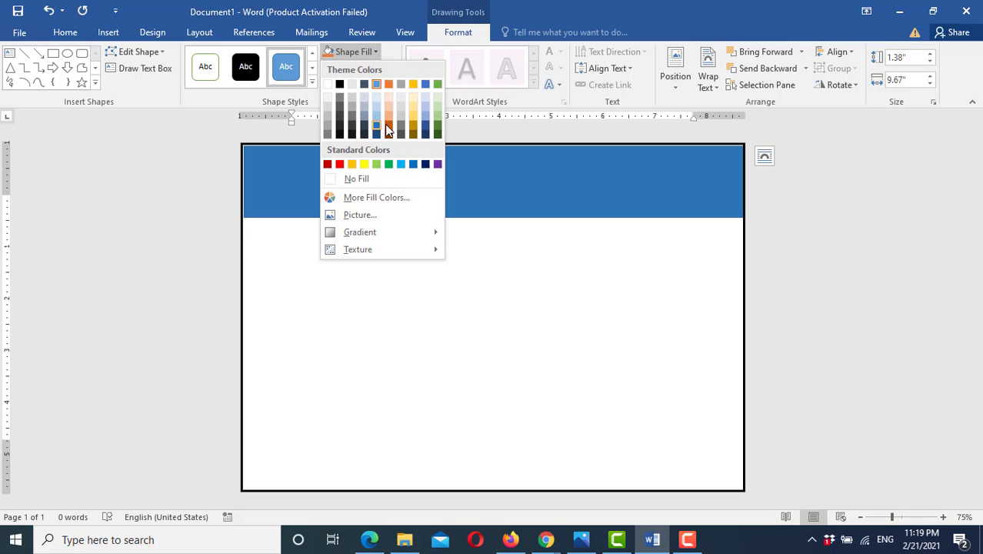
pyautogui.click(423, 135)
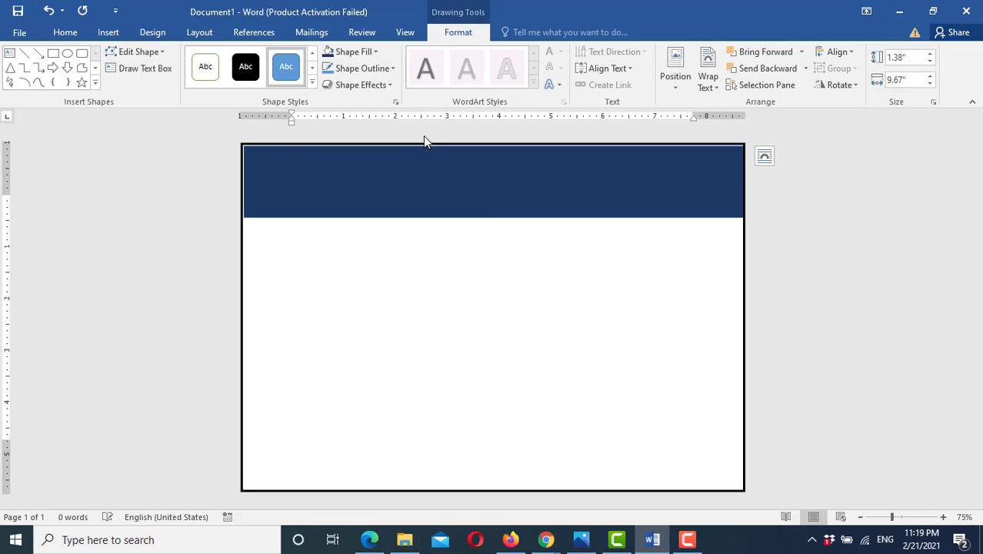
pyautogui.click(376, 51)
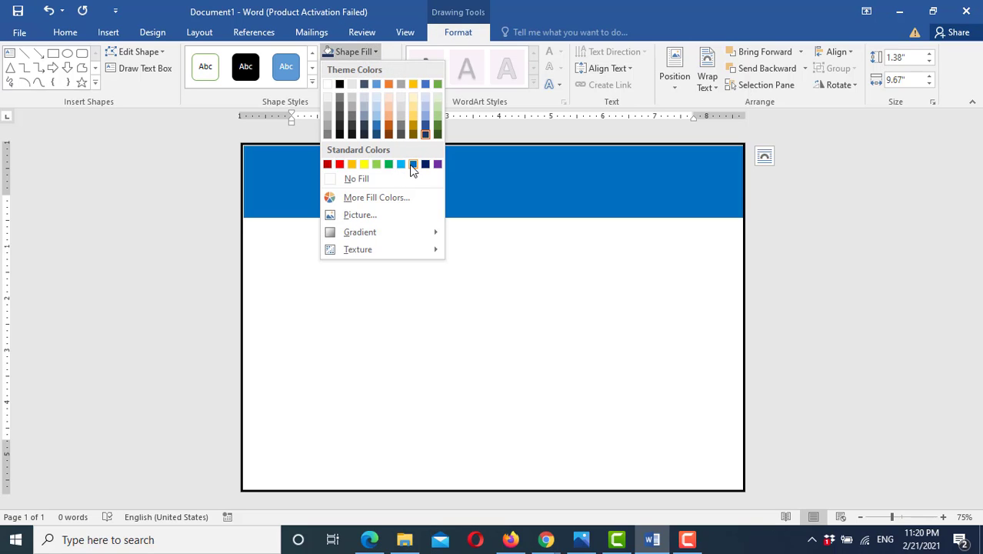
pyautogui.click(413, 165)
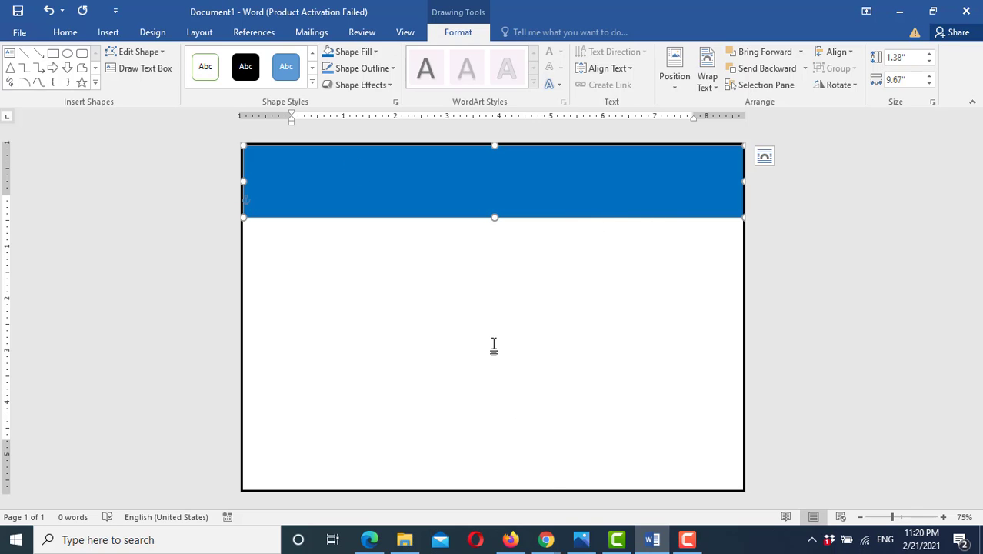
# Step: Following the sample card, copy the blue header rectangle to the lower edge of the page as a footer band
pyautogui.click(573, 540)
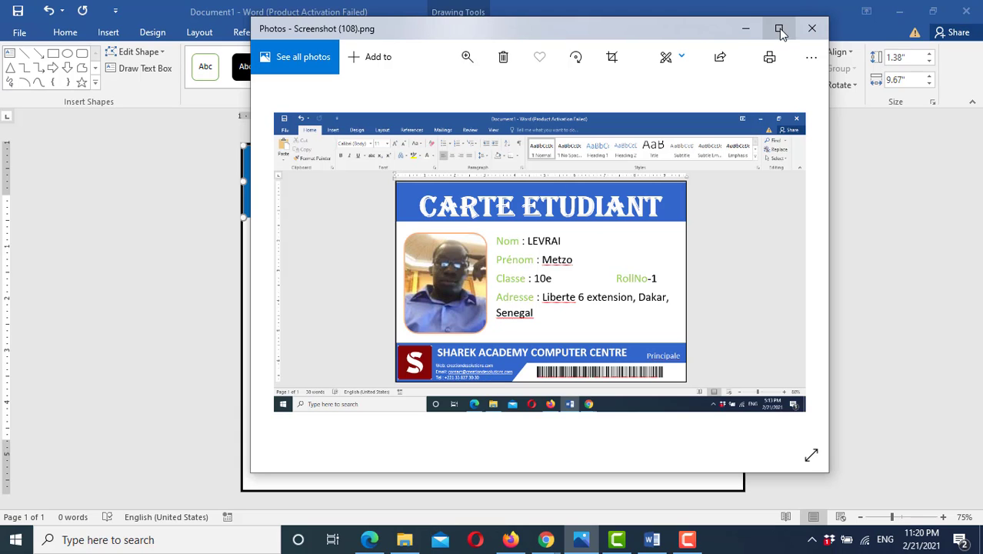
pyautogui.click(746, 29)
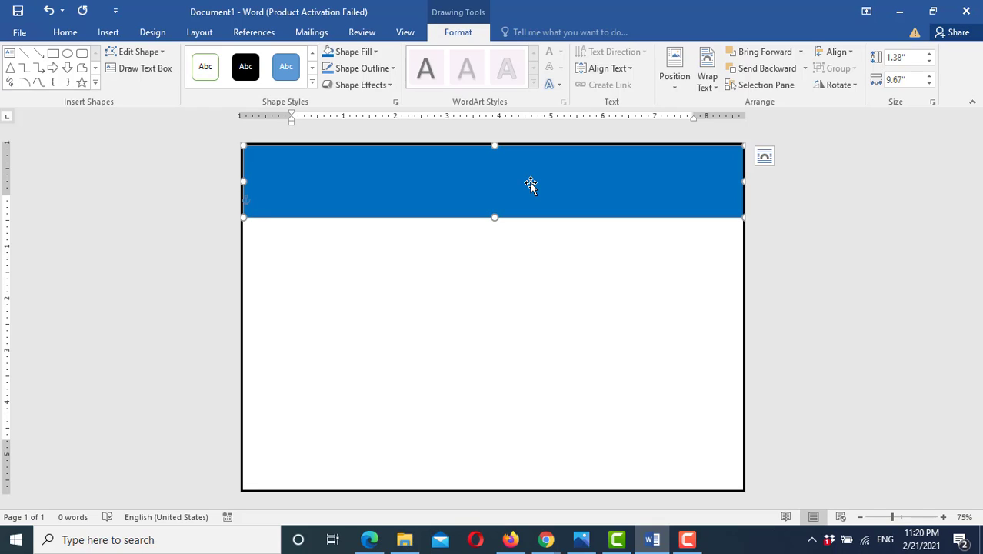
pyautogui.moveTo(532, 185); pyautogui.dragTo(529, 451)
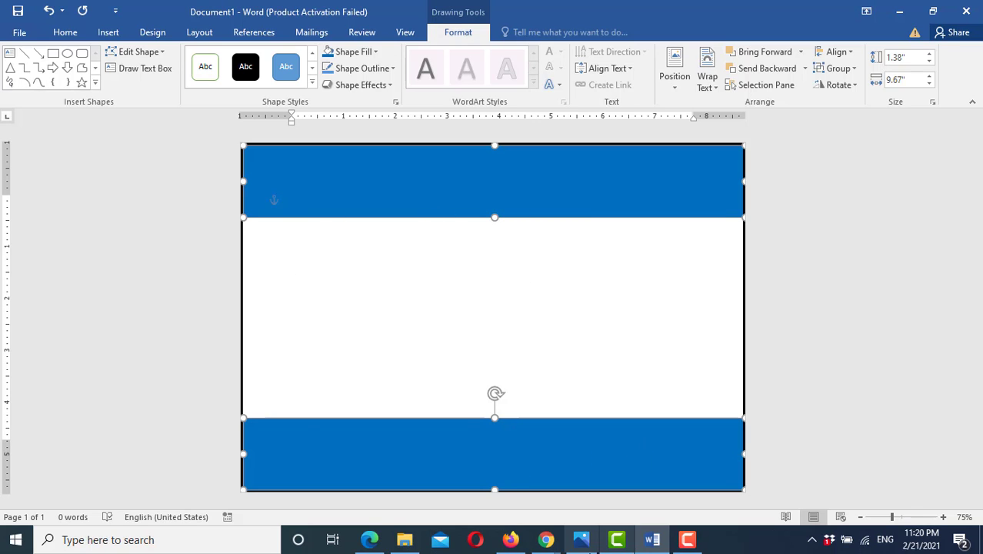
pyautogui.click(581, 540)
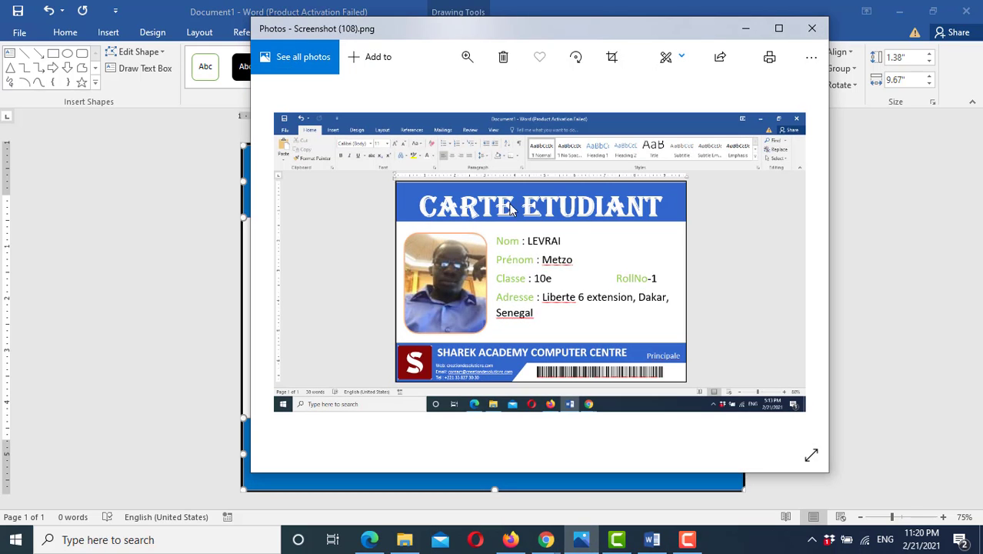
pyautogui.click(747, 30)
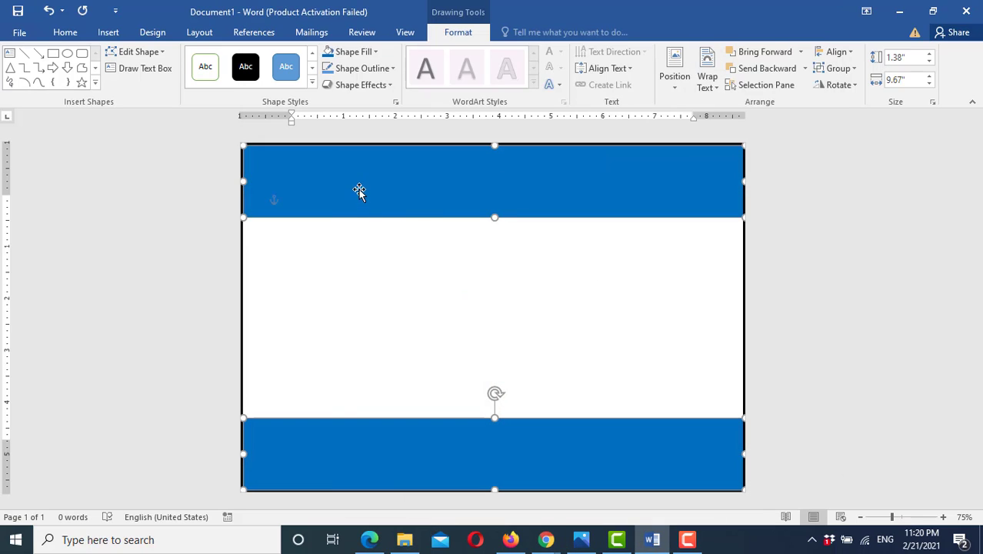
pyautogui.rightClick(357, 173)
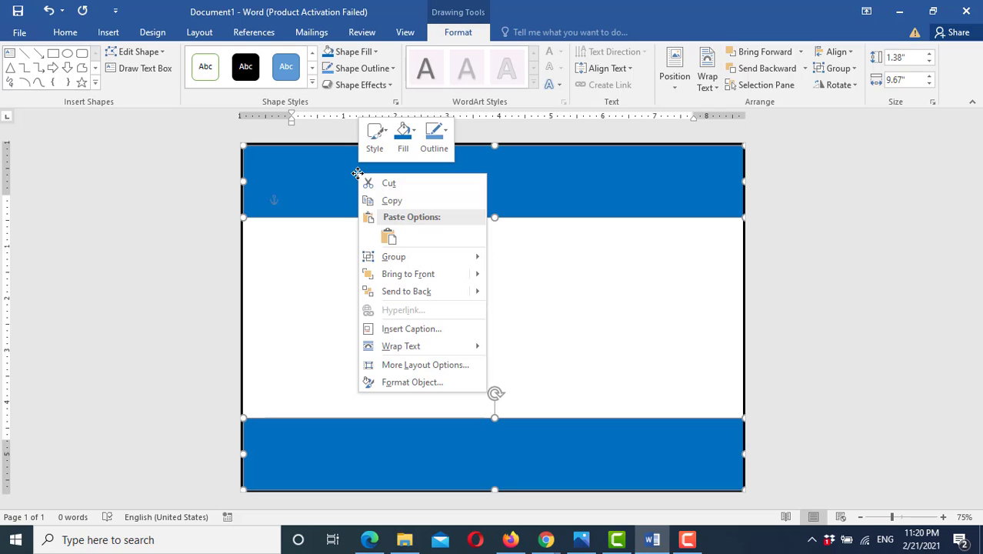
pyautogui.click(304, 270)
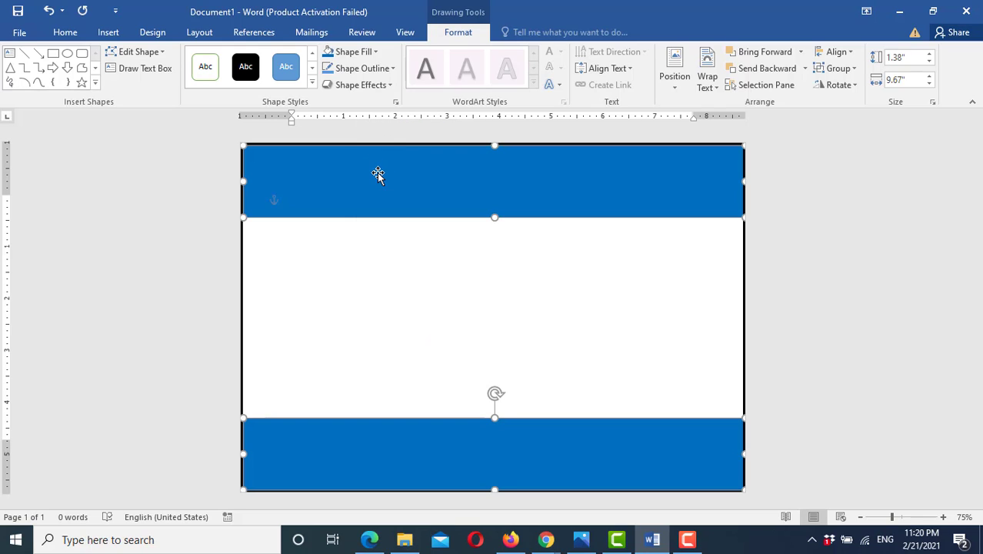
pyautogui.rightClick(377, 172)
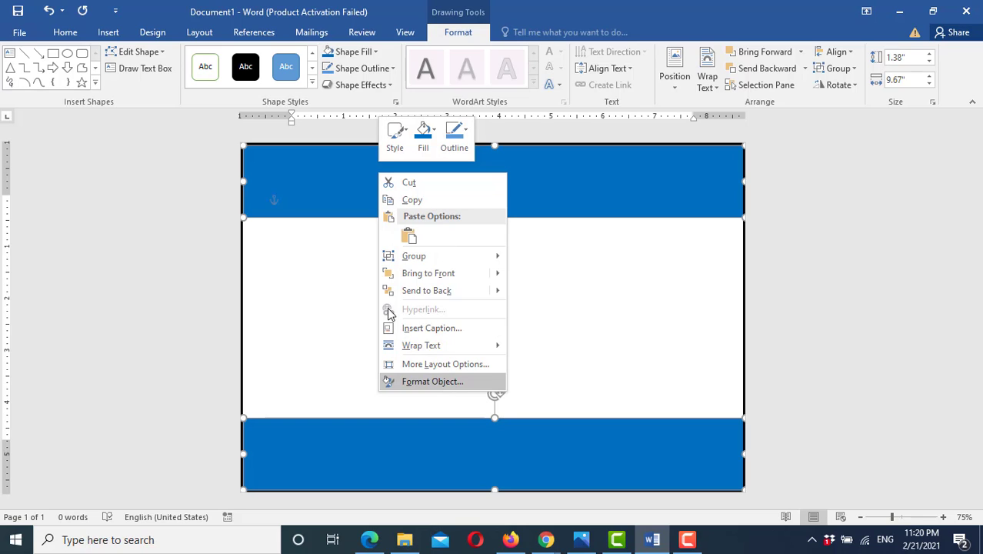
pyautogui.click(322, 184)
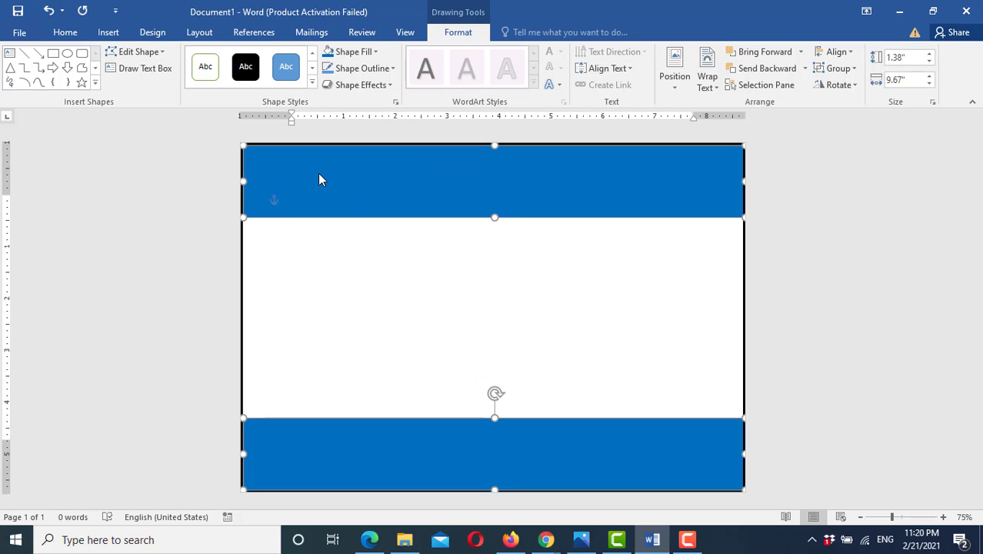
pyautogui.rightClick(513, 167)
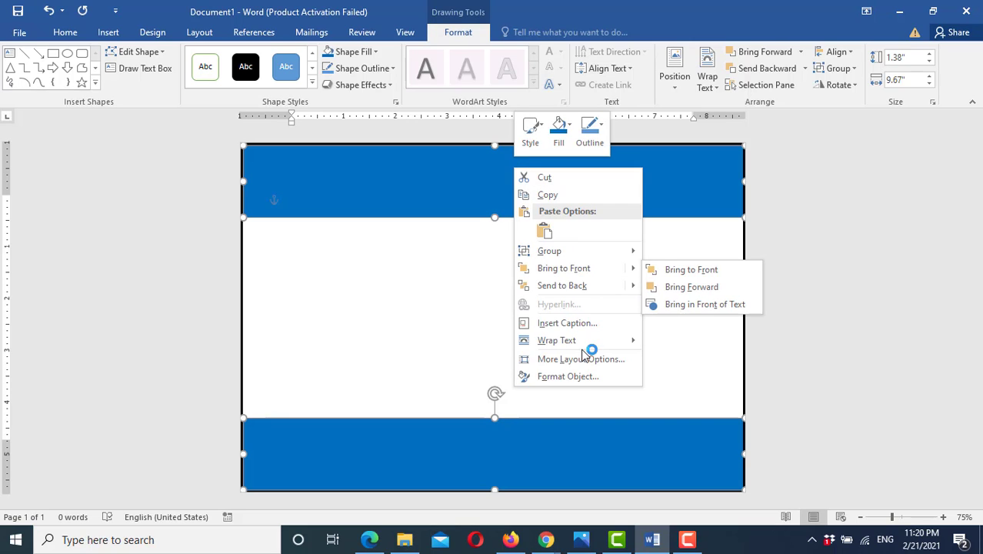
pyautogui.moveTo(581, 346)
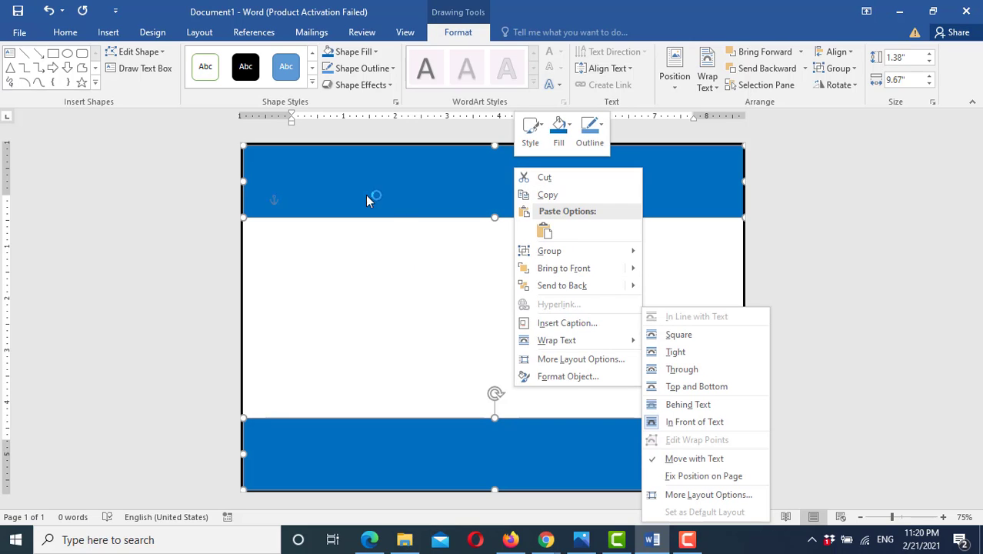
pyautogui.click(339, 181)
pyautogui.click(60, 35)
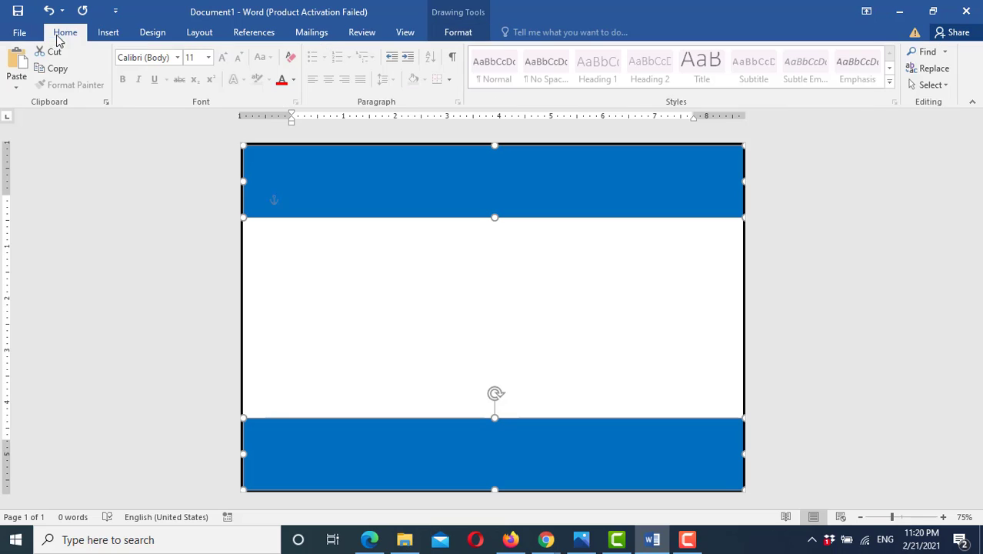
pyautogui.rightClick(443, 174)
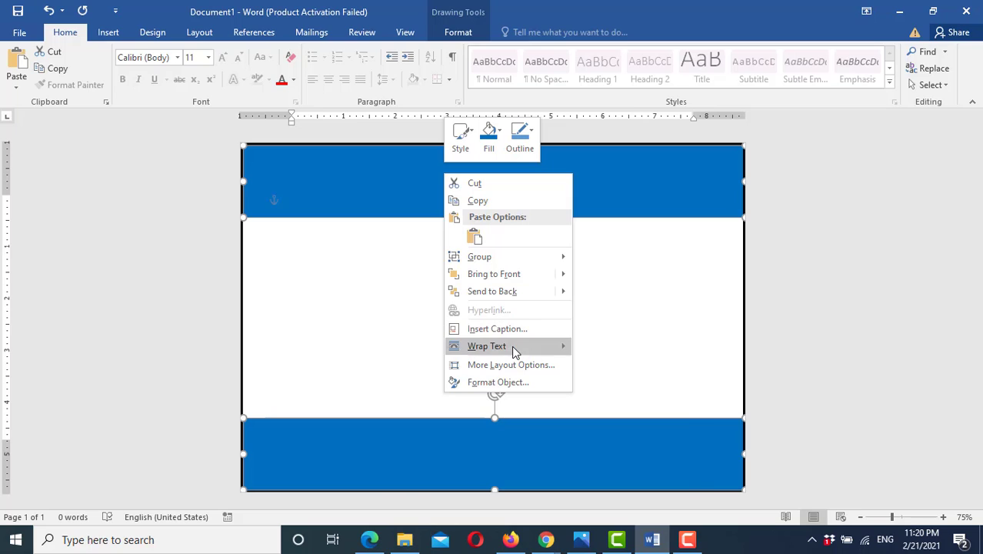
pyautogui.click(368, 435)
pyautogui.rightClick(368, 436)
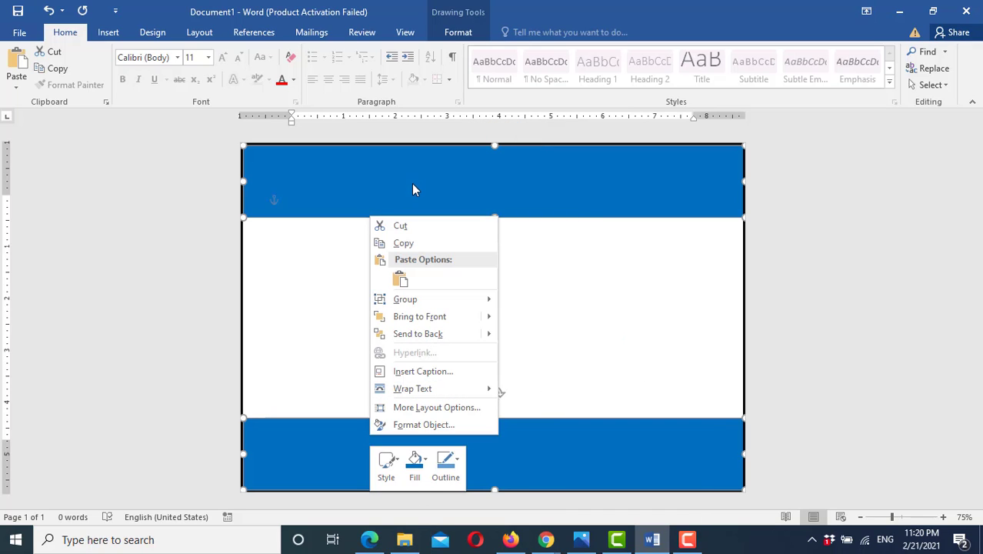
pyautogui.click(481, 165)
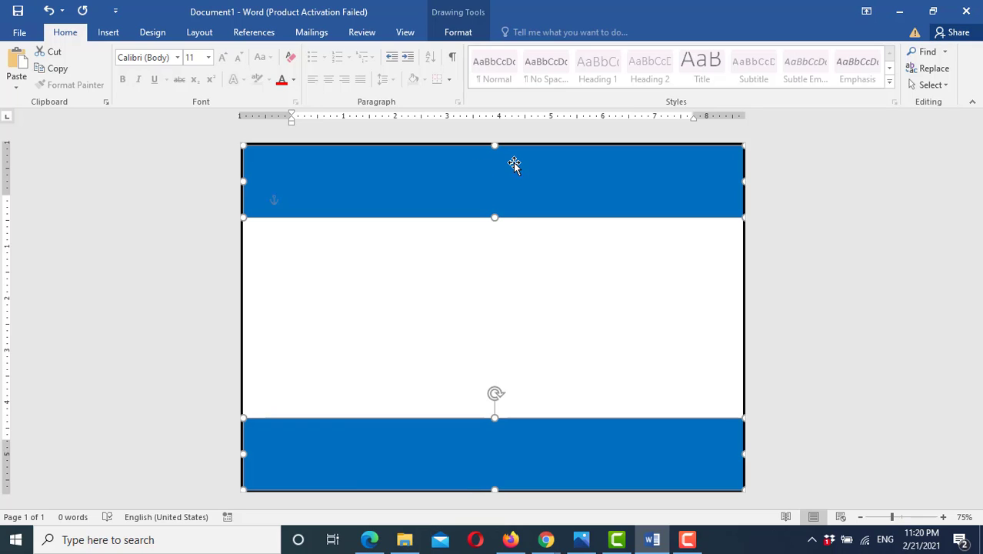
# Step: Add the text "CARTE ETUDIANT" inside the header rectangle alone
pyautogui.click(352, 409)
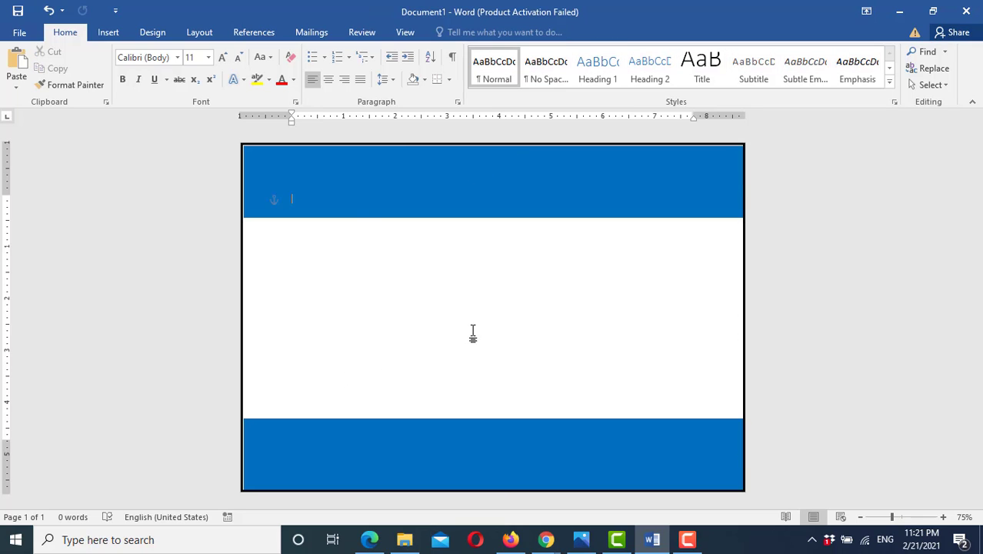
pyautogui.rightClick(409, 177)
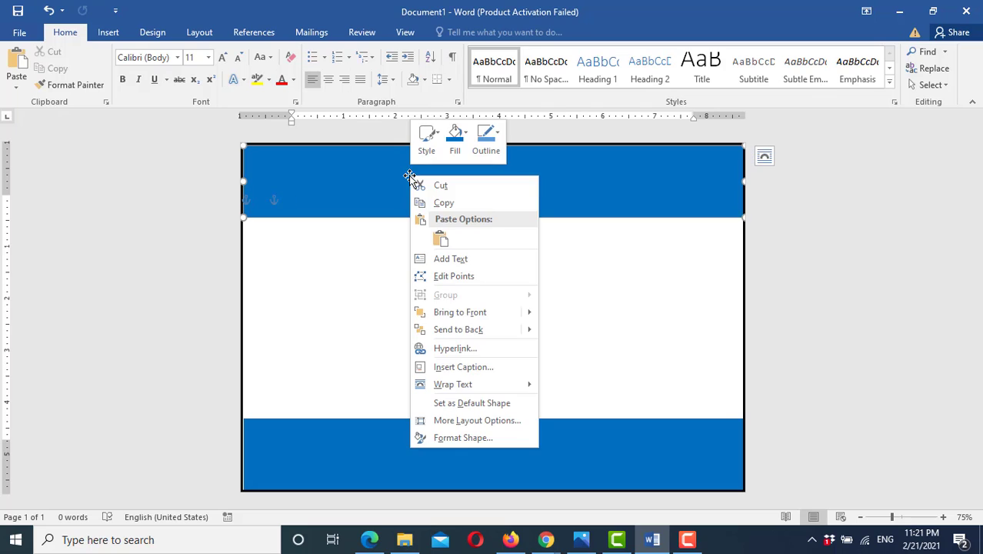
pyautogui.click(475, 260)
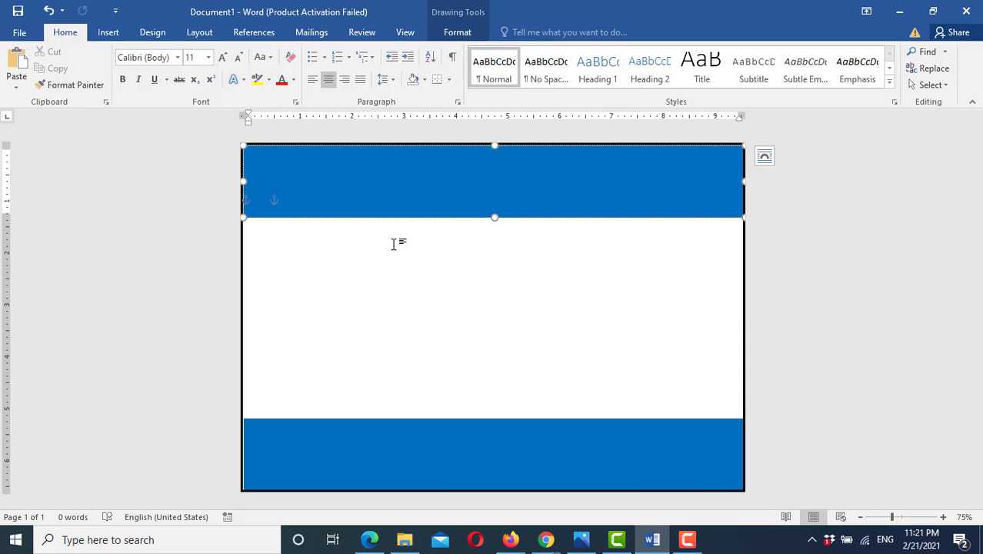
pyautogui.write('CARTE ETUDIANT')
# Step: Enlarge the whole header title to font size 80
pyautogui.hotkey('ctrl', 'a')
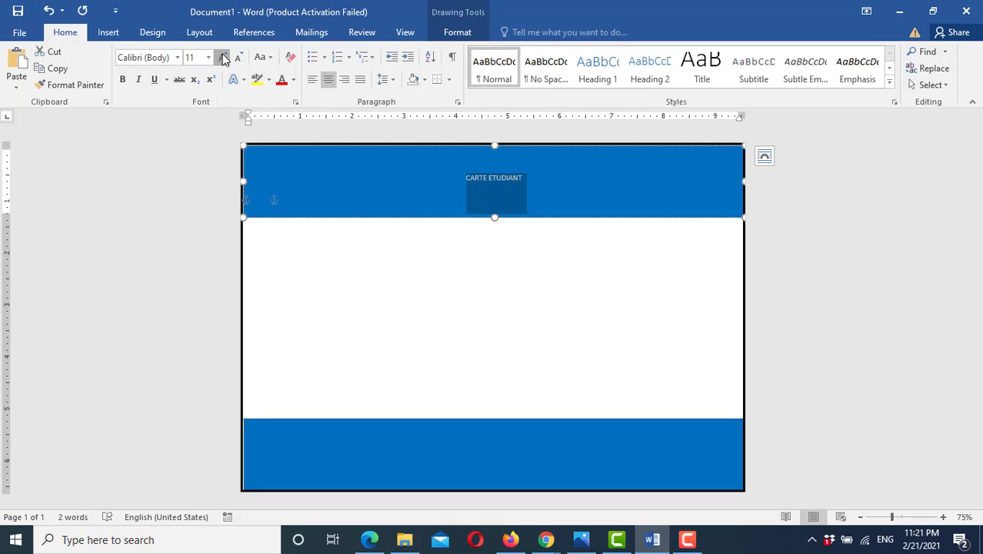
pyautogui.click(224, 58)
pyautogui.click(223, 58)
pyautogui.click(223, 59)
pyautogui.click(223, 58)
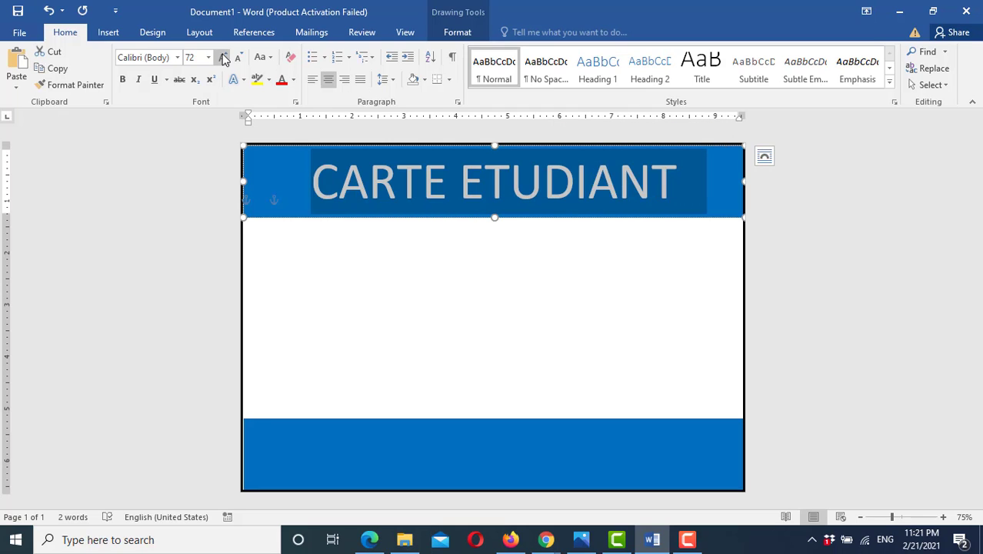
pyautogui.click(223, 59)
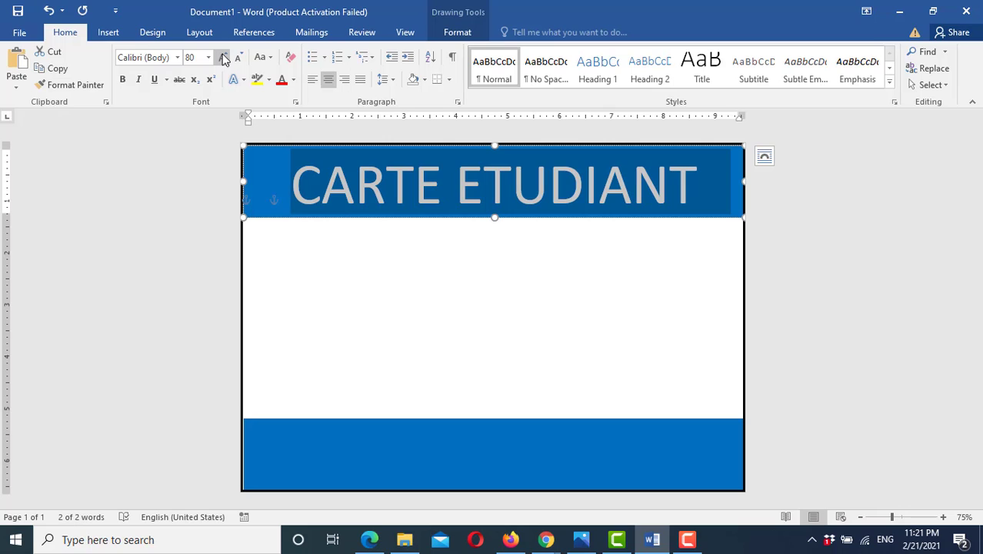
pyautogui.click(223, 58)
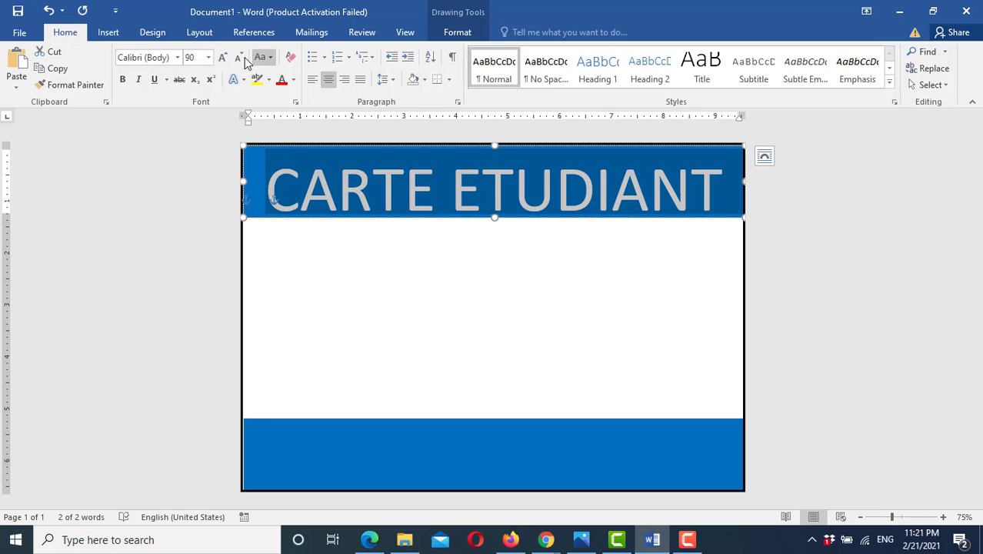
pyautogui.click(239, 59)
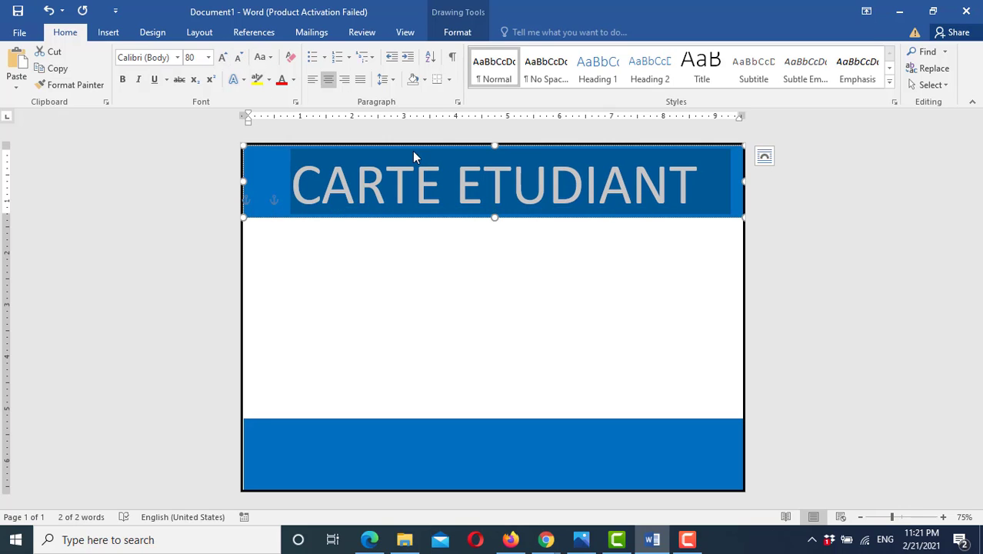
# Step: Change the header title's font to Algerian and center it horizontally in the rectangle
pyautogui.click(177, 58)
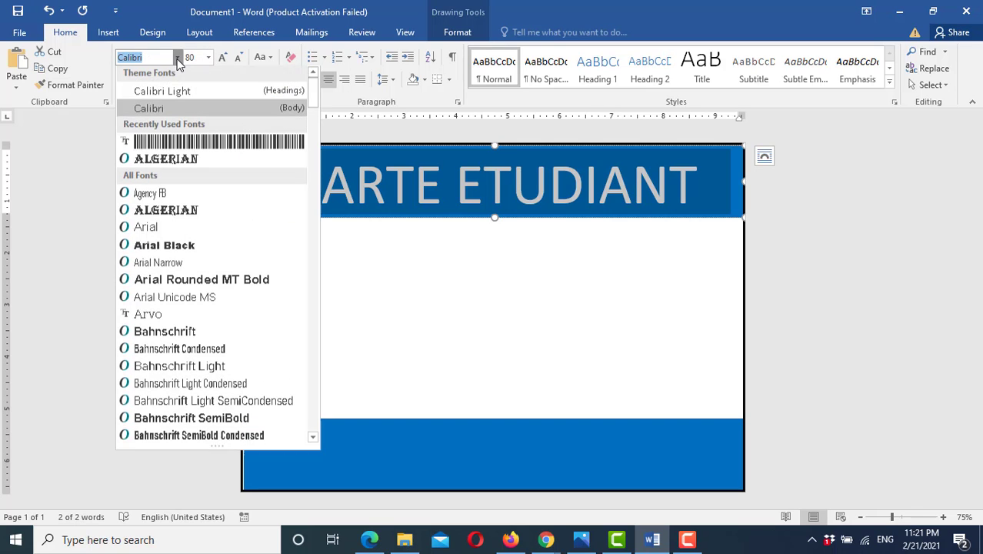
pyautogui.click(191, 162)
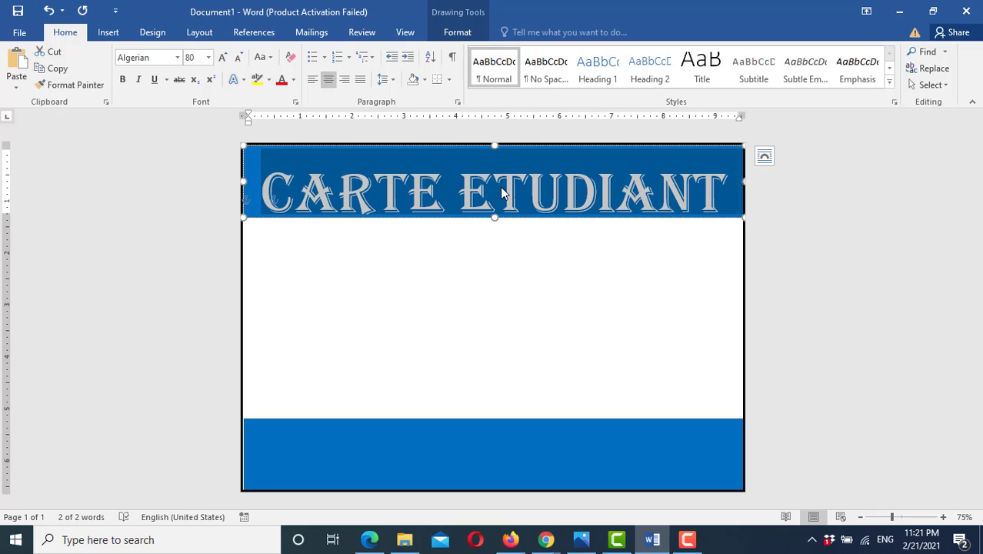
pyautogui.click(329, 86)
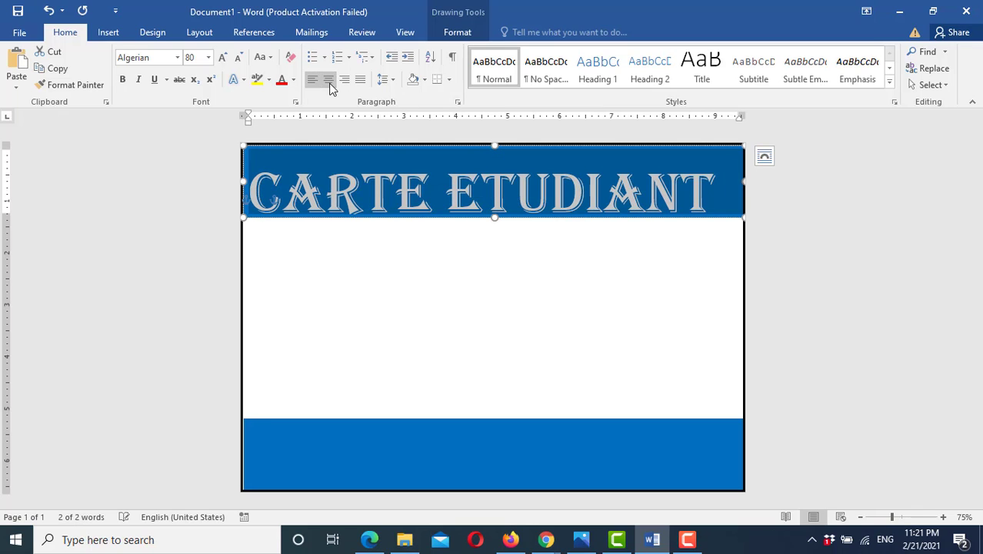
pyautogui.click(328, 80)
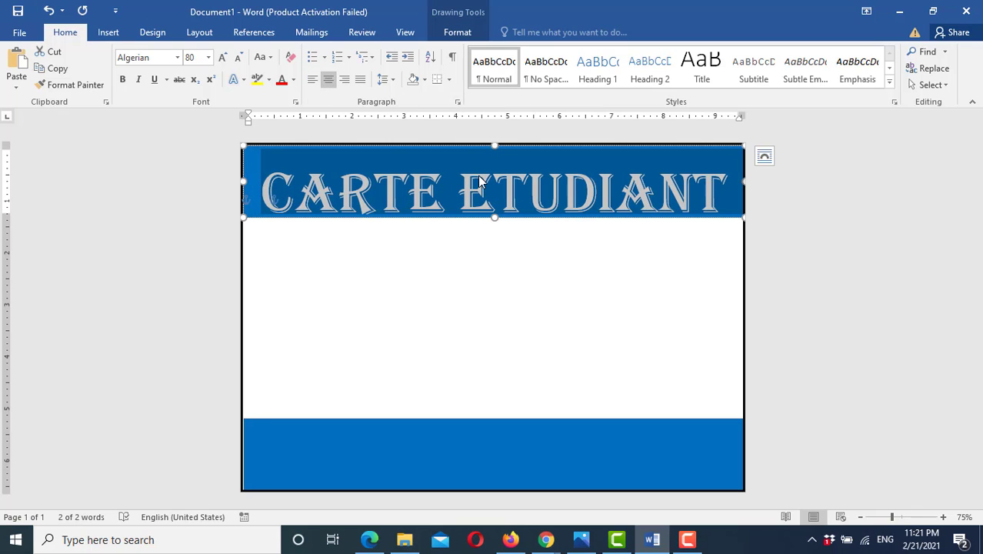
pyautogui.click(398, 187)
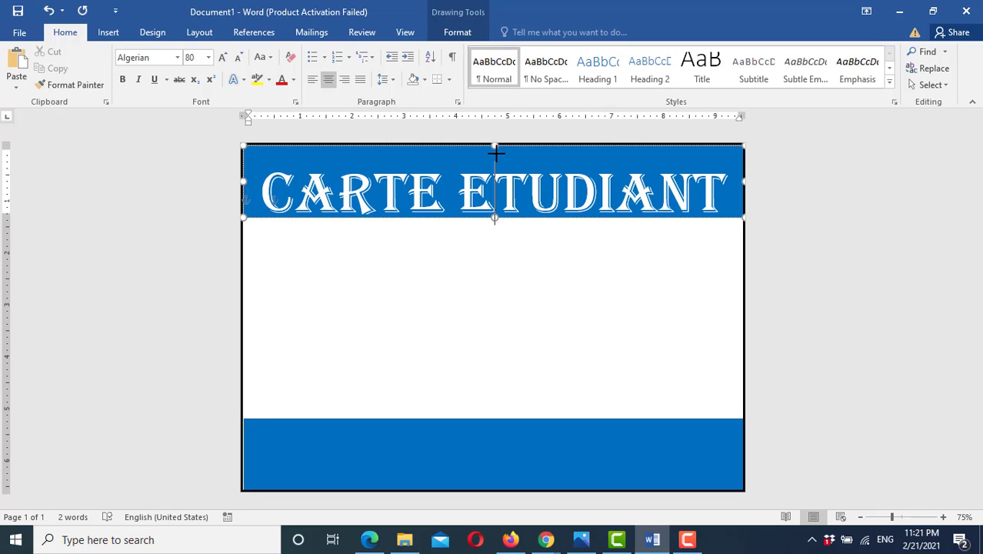
pyautogui.moveTo(495, 146); pyautogui.dragTo(496, 156)
pyautogui.hotkey('ctrl', 'z')
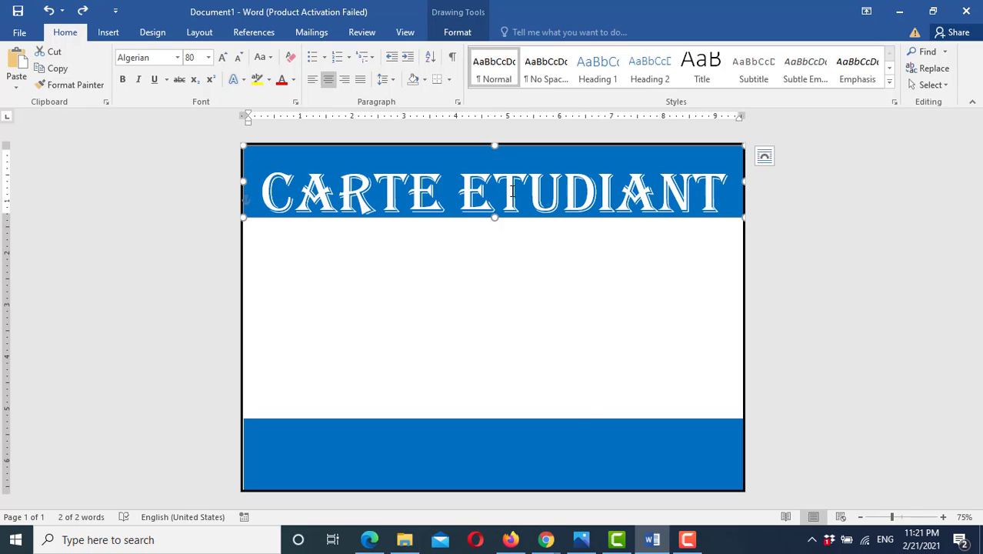
# Step: Following the sample card, draw a rounded rectangle about 3.43" high and 3.1" wide in the card's left white area as photo frame
pyautogui.click(581, 539)
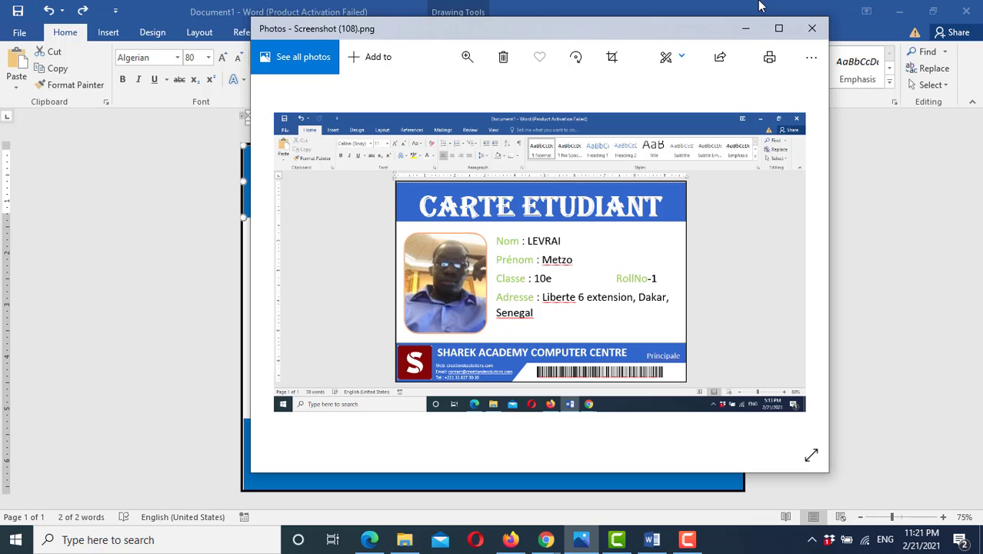
pyautogui.click(743, 28)
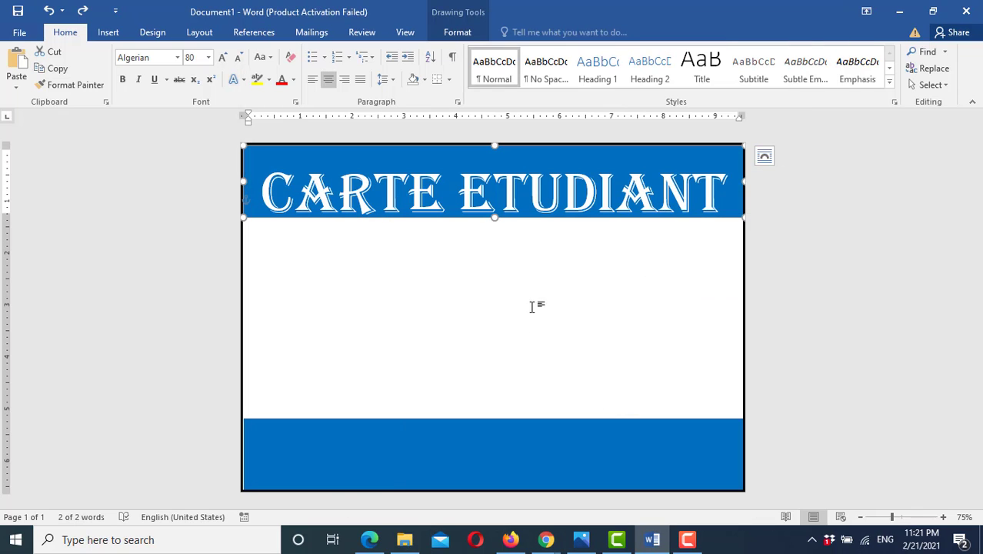
pyautogui.click(380, 301)
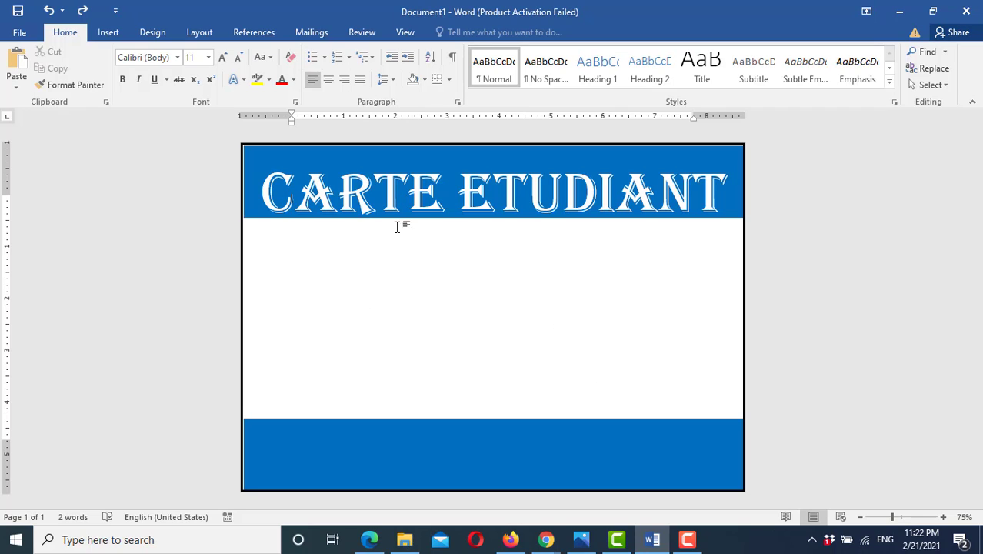
pyautogui.click(114, 32)
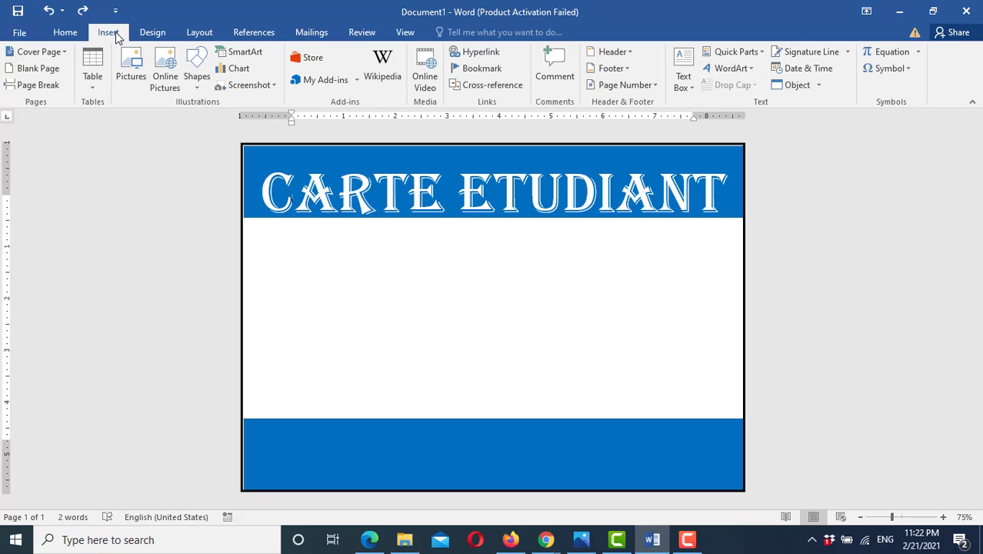
pyautogui.click(199, 83)
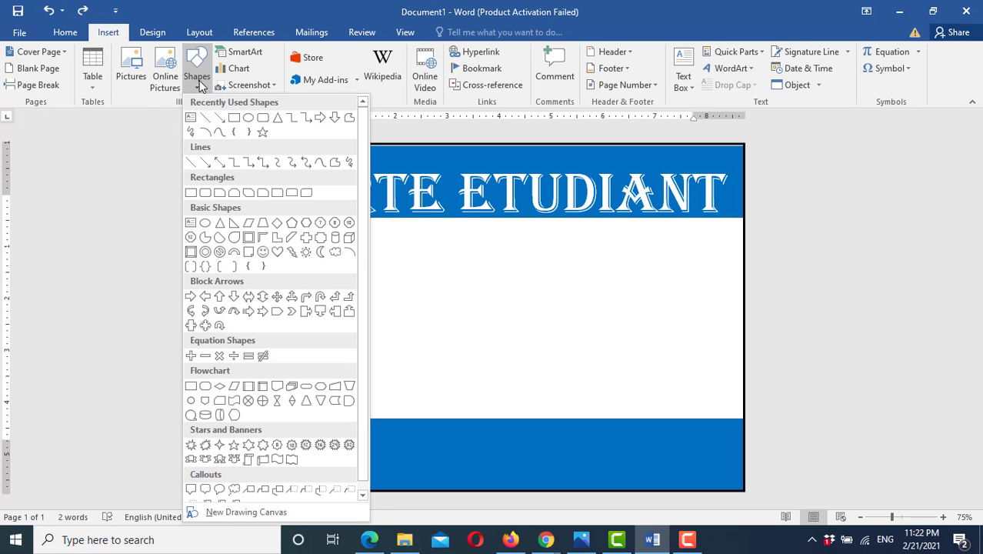
pyautogui.click(262, 117)
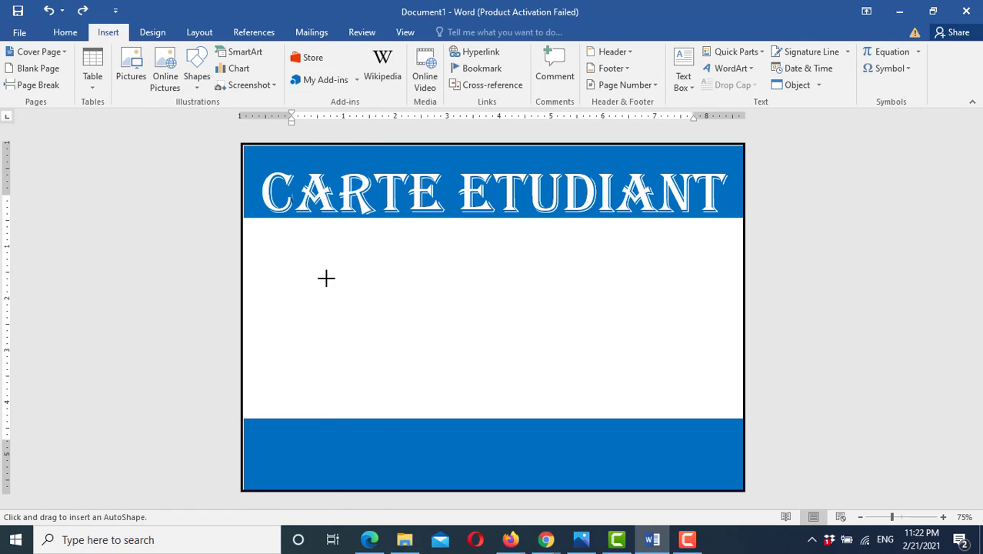
pyautogui.moveTo(265, 231)
pyautogui.mouseDown()
pyautogui.moveTo(254, 301)
pyautogui.moveTo(332, 370)
pyautogui.moveTo(409, 388)
pyautogui.moveTo(413, 409)
pyautogui.moveTo(426, 410)
pyautogui.mouseUp()
pyautogui.moveTo(383, 284); pyautogui.dragTo(374, 275)
# Step: Give the rounded photo frame the white-filled, green-outlined shape style and recolor its outline dark orange
pyautogui.click(212, 77)
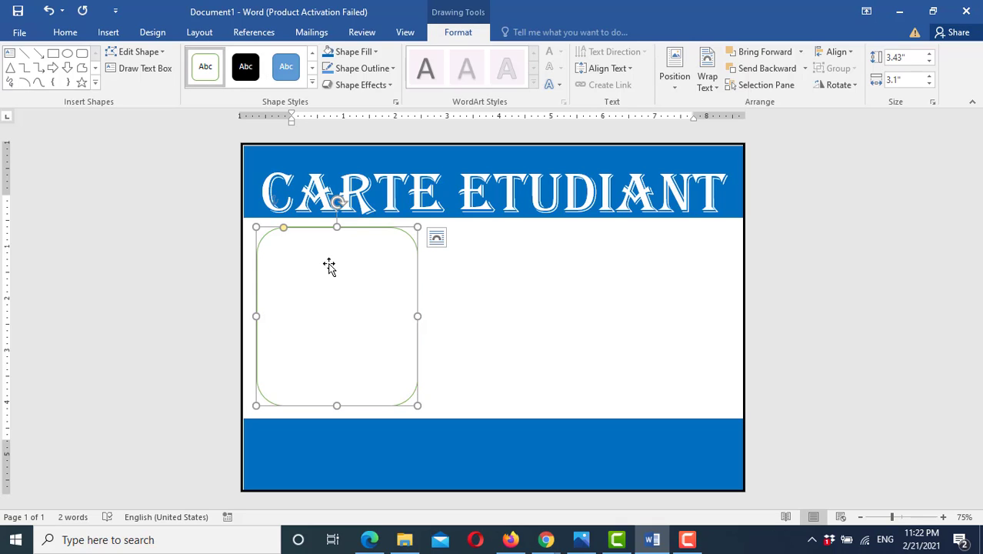
pyautogui.click(390, 69)
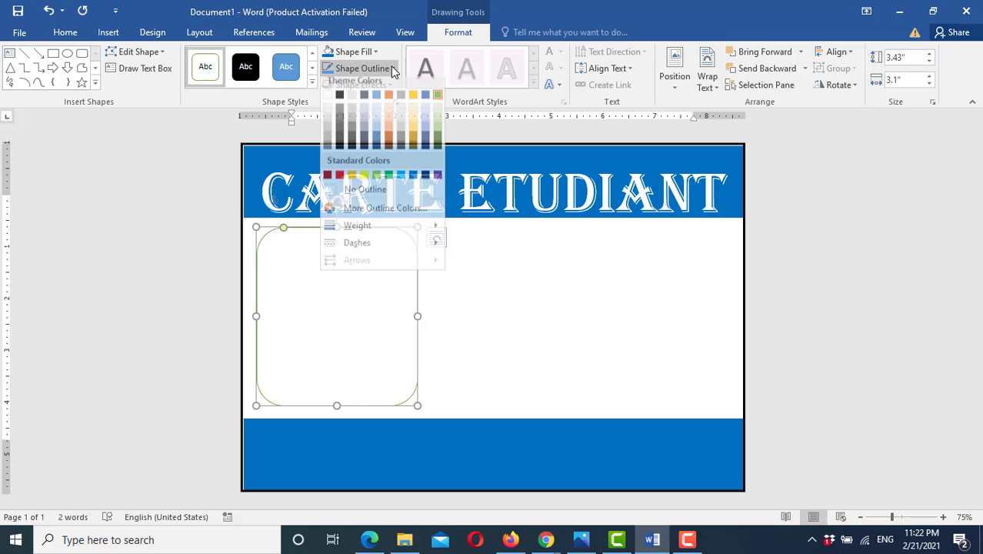
pyautogui.click(389, 147)
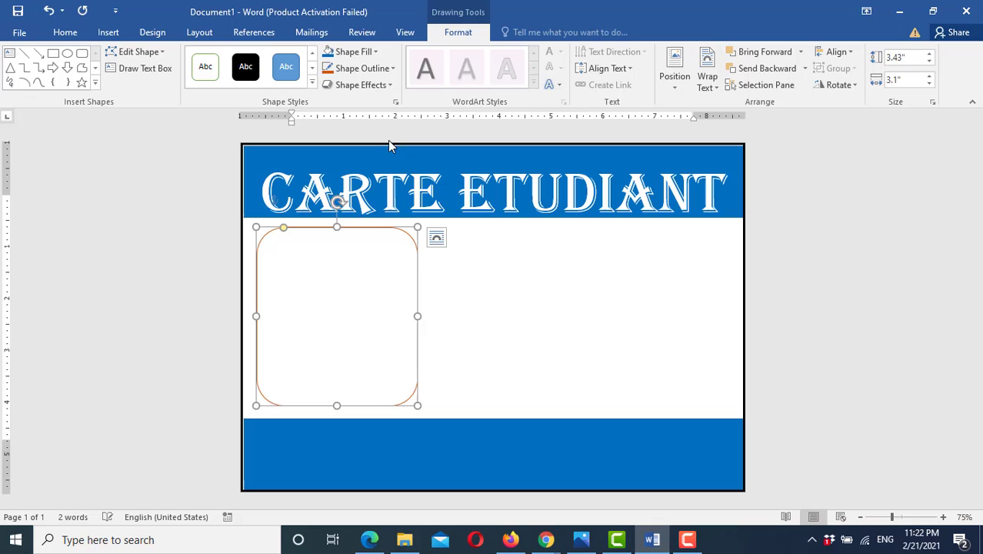
# Step: Fill the photo frame with the picture "WhatsApp Image 2019-10-03 at 20.30.57" and widen the frame to about 3.21"
pyautogui.rightClick(322, 273)
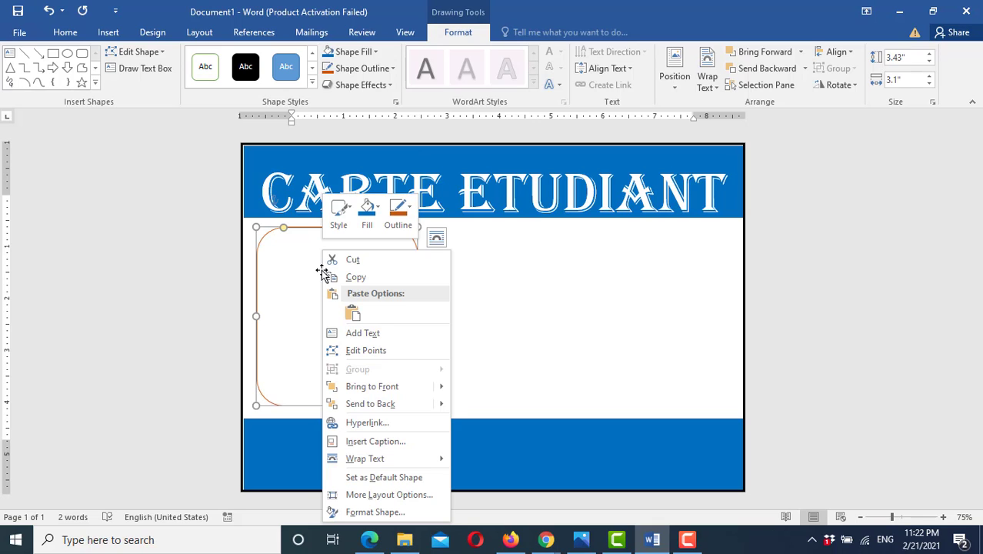
pyautogui.click(377, 512)
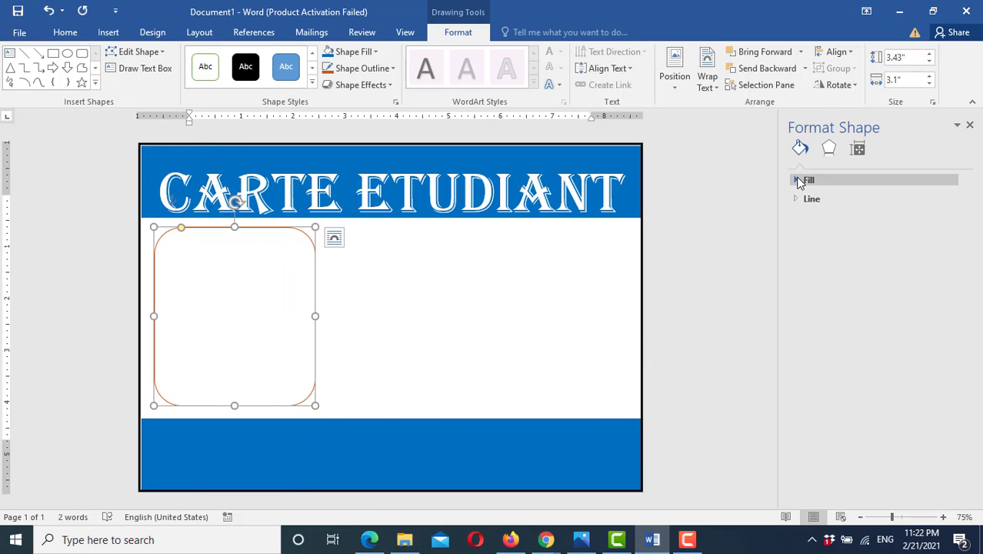
pyautogui.click(797, 181)
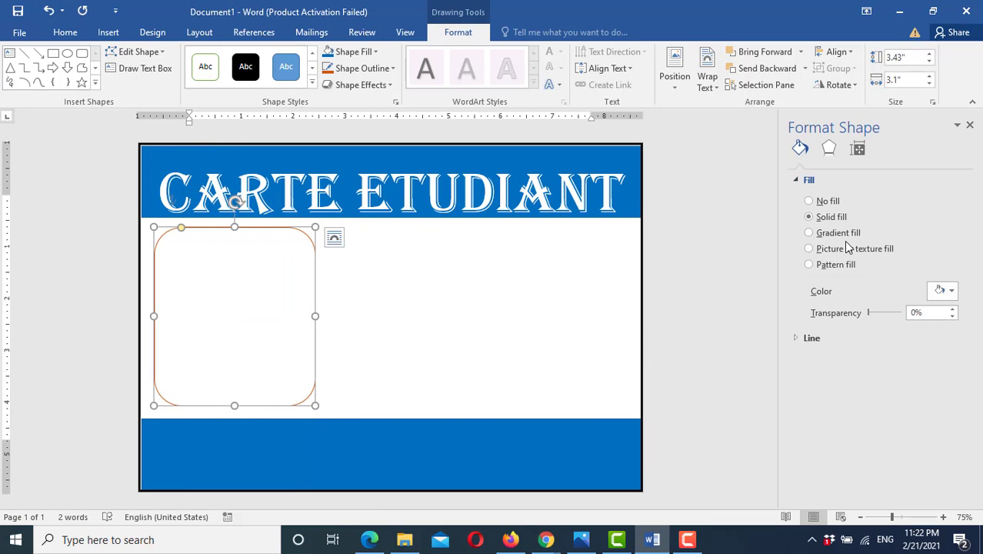
pyautogui.click(809, 250)
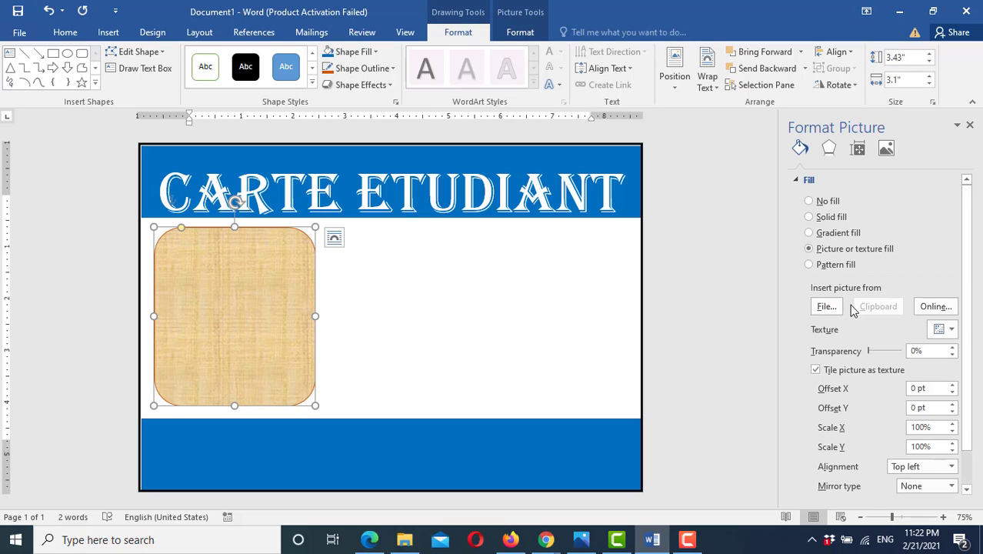
pyautogui.click(827, 307)
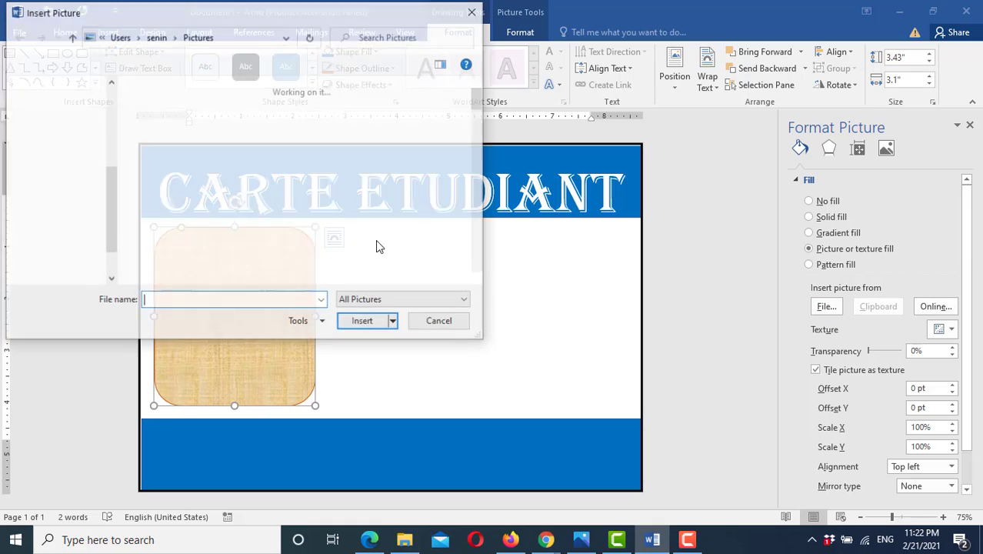
pyautogui.moveTo(478, 93); pyautogui.dragTo(479, 271)
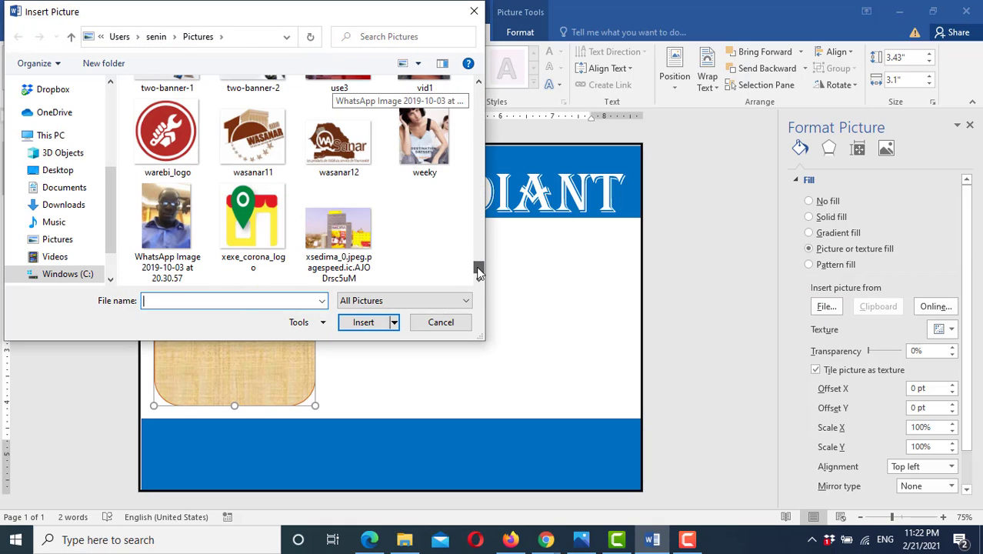
pyautogui.click(160, 233)
pyautogui.click(358, 323)
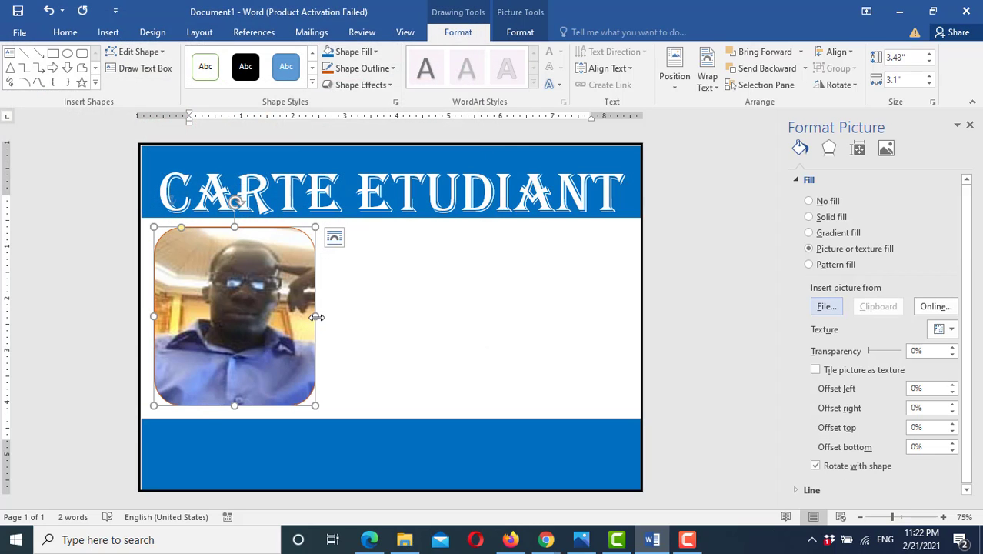
pyautogui.moveTo(316, 316); pyautogui.dragTo(321, 316)
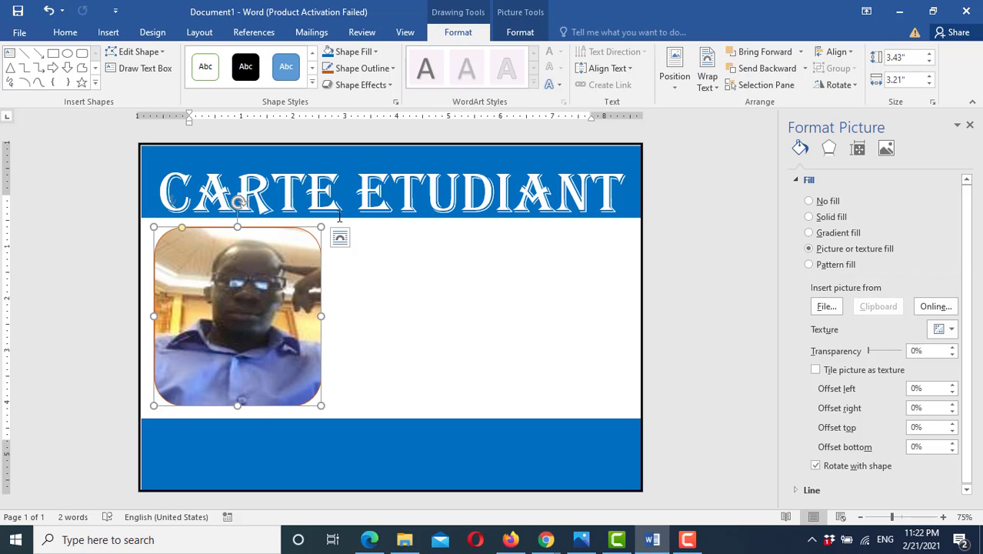
# Step: Following the sample card, draw a text box about 3.29" high and 6" wide in the white area beside the photo
pyautogui.click(582, 539)
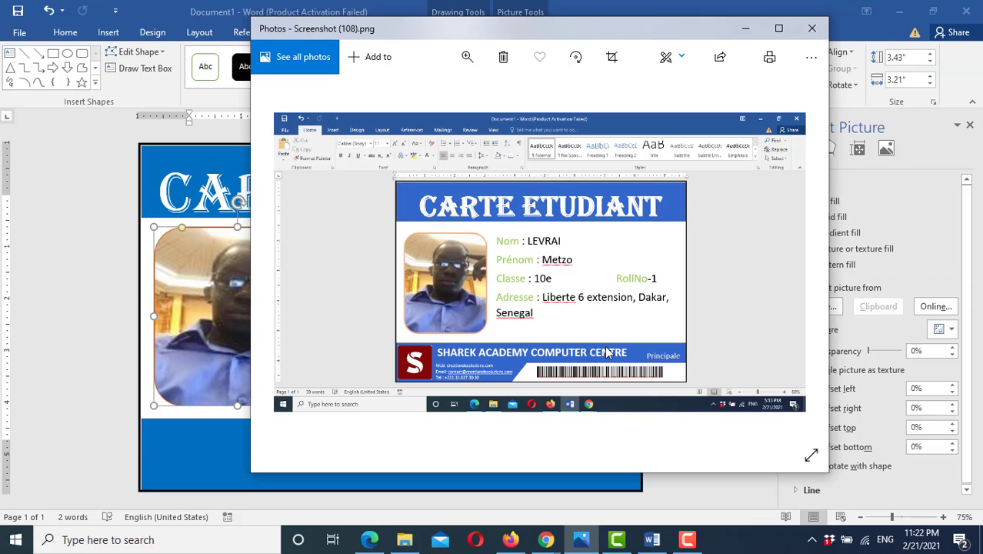
pyautogui.click(746, 28)
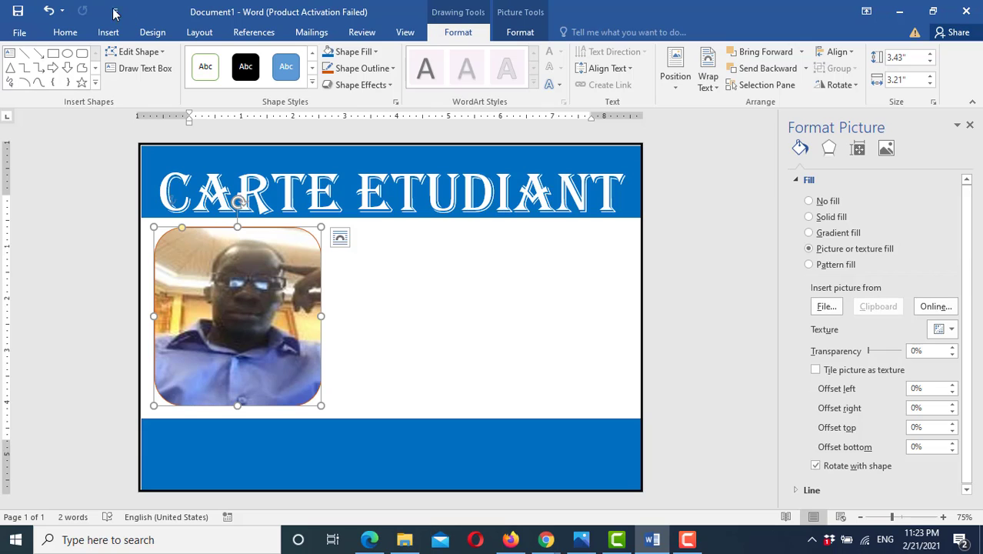
pyautogui.click(108, 33)
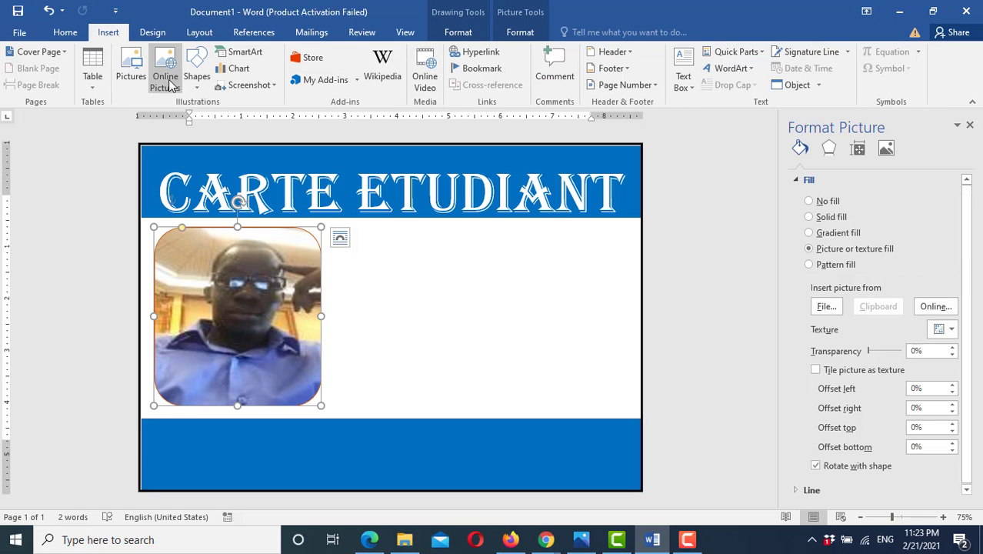
pyautogui.click(197, 76)
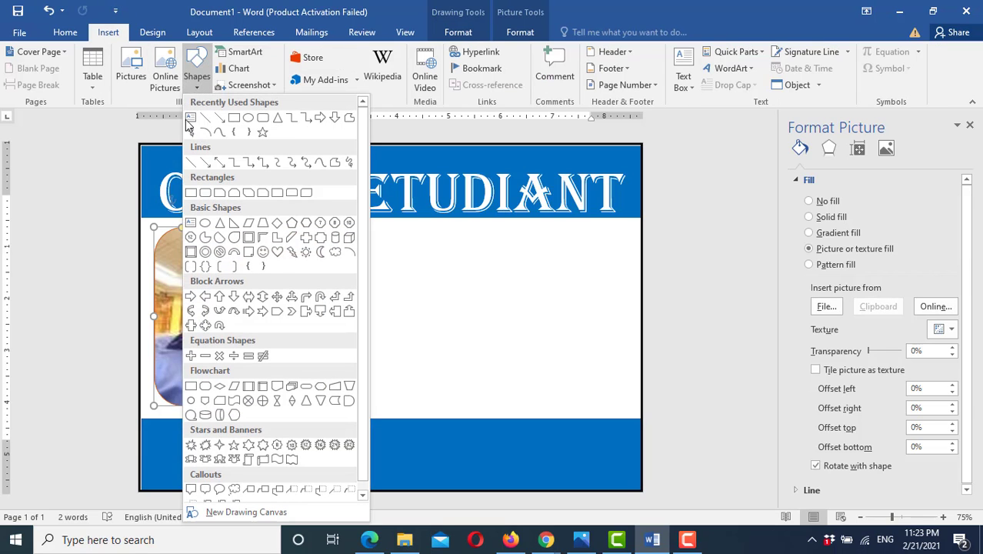
pyautogui.click(191, 118)
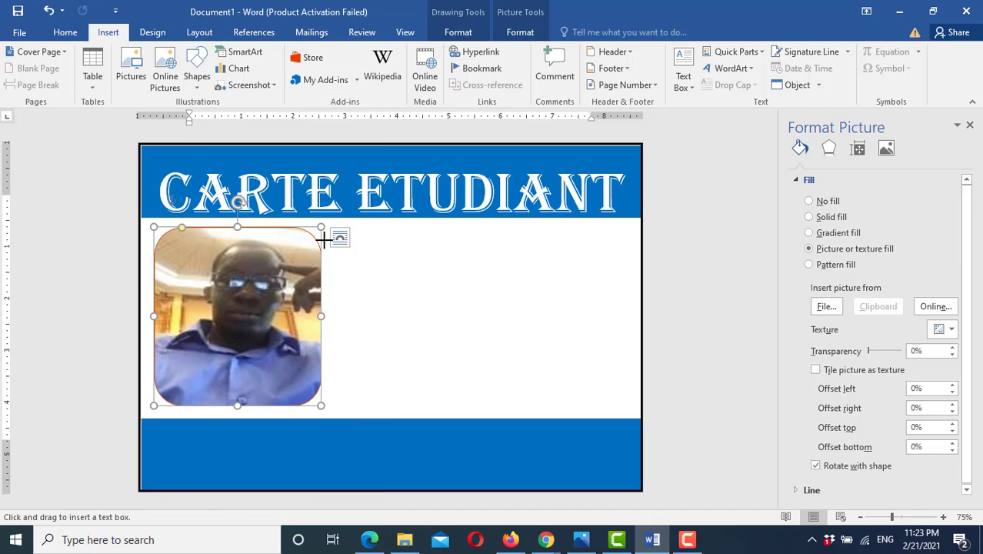
pyautogui.moveTo(325, 228)
pyautogui.mouseDown()
pyautogui.moveTo(322, 264)
pyautogui.moveTo(470, 395)
pyautogui.moveTo(541, 414)
pyautogui.moveTo(627, 393)
pyautogui.moveTo(638, 400)
pyautogui.mouseUp()
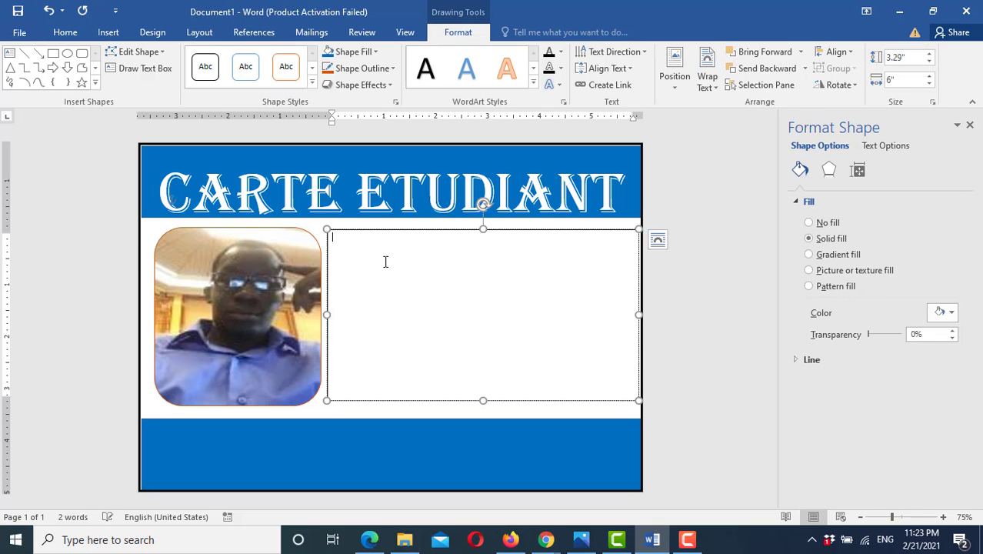